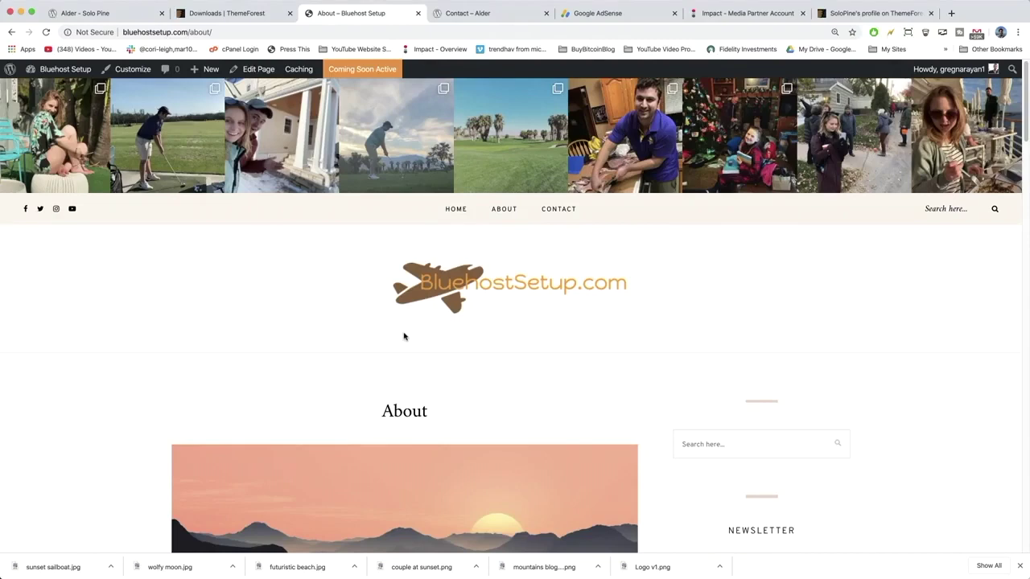
Step: Open the site's Contact page, review its current content, and start a new browser tab
left_click(561, 210)
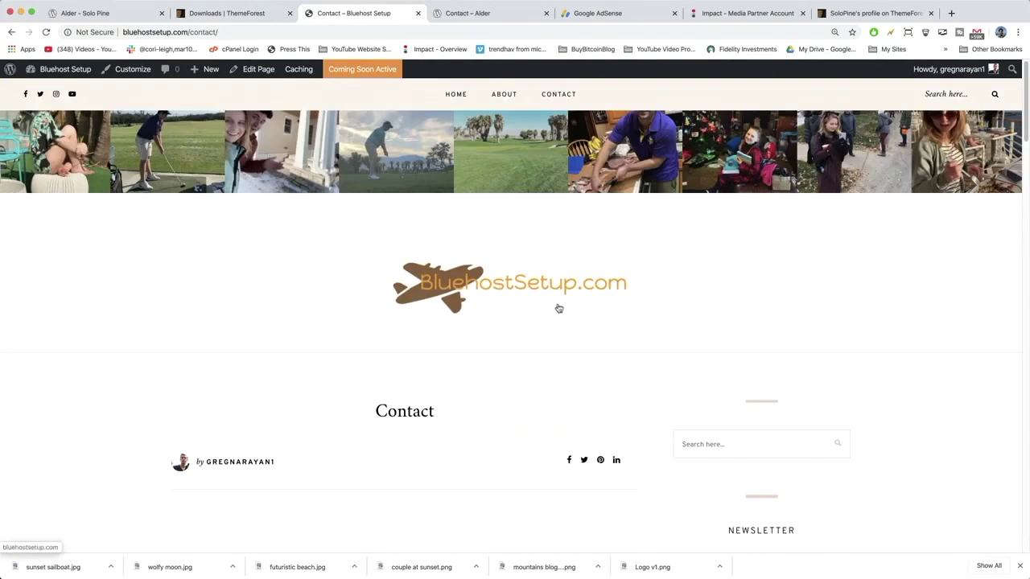
scroll(561, 306, "down", 5)
scroll(547, 308, "up", 5)
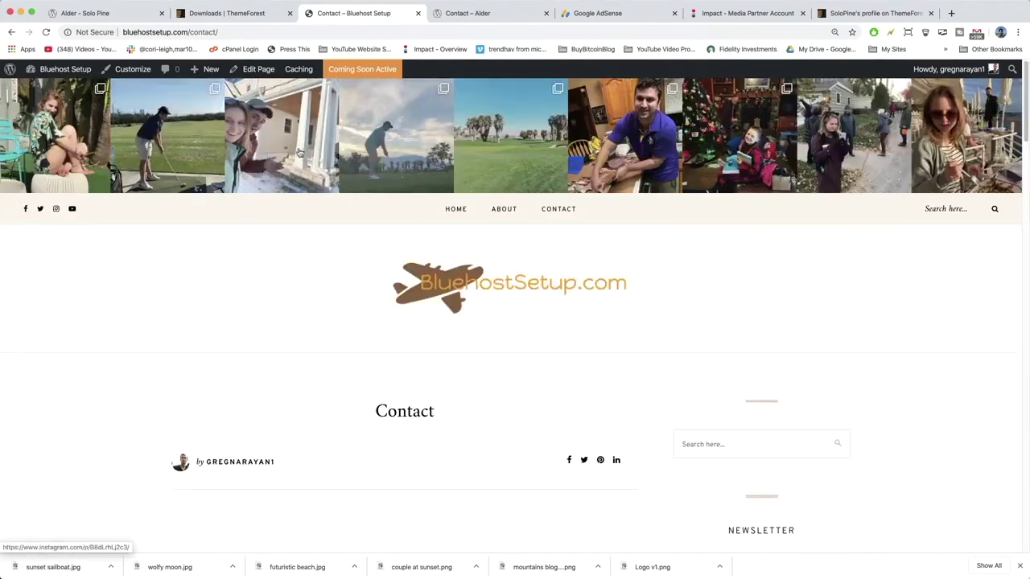
left_click(951, 13)
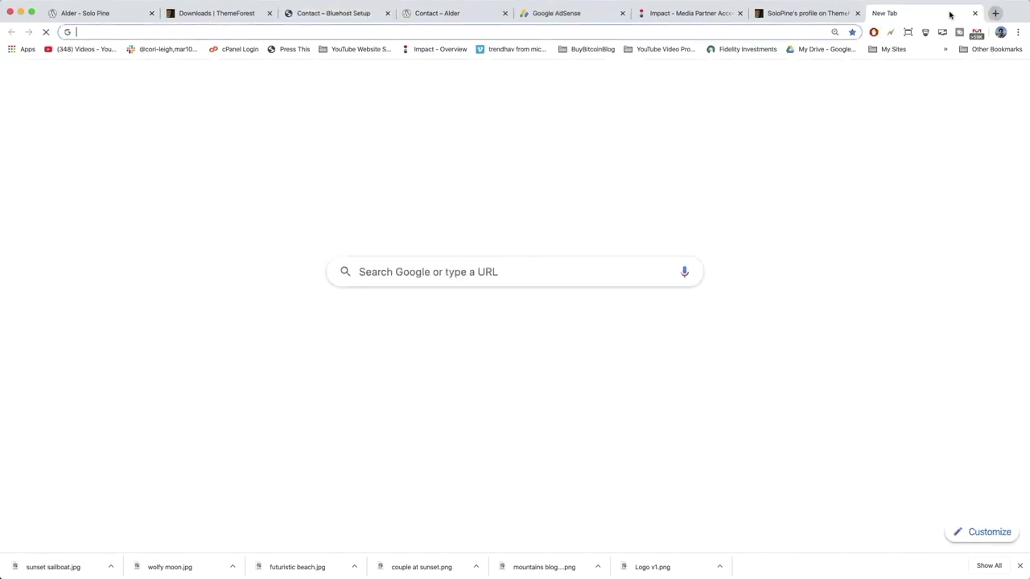
Step: Search Google for 'google maps' and go to the Google Maps site
type("google maps")
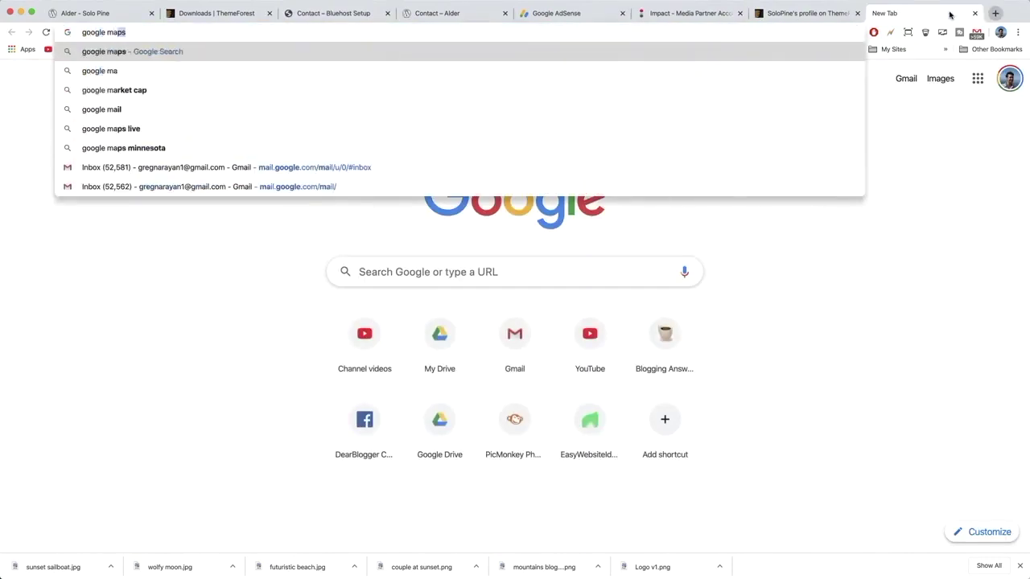
key("Return")
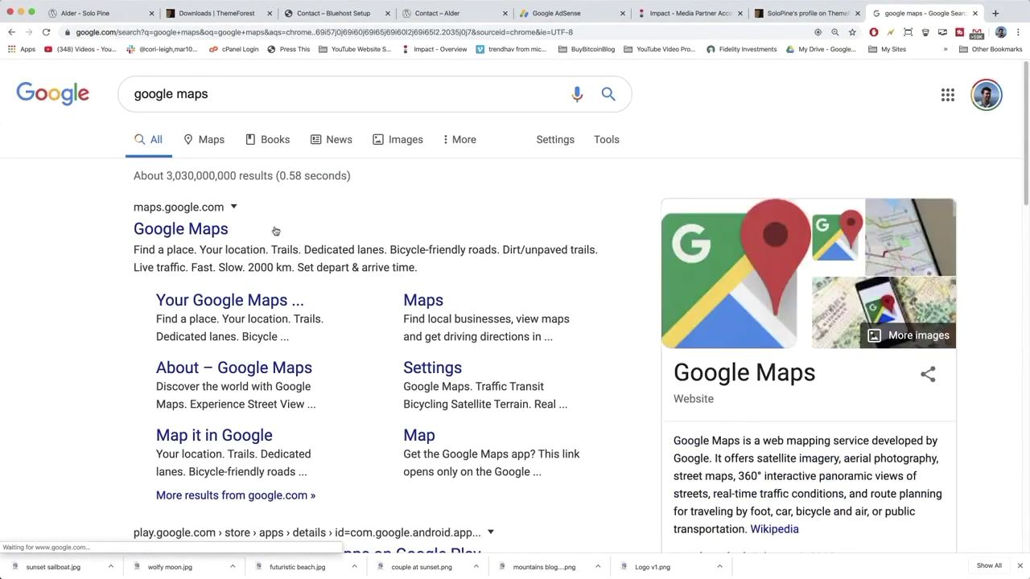
left_click(175, 232)
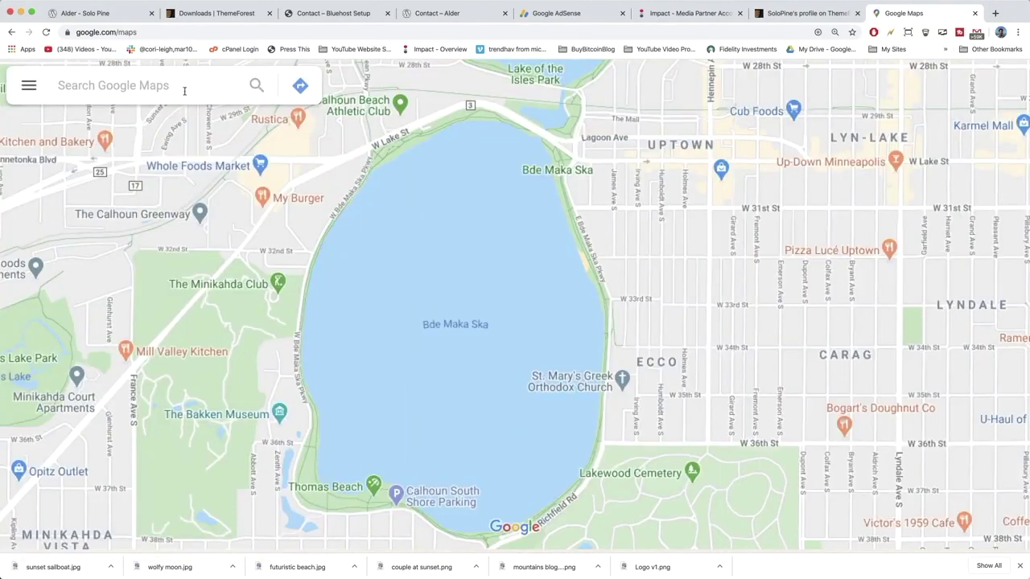
Step: Search Maps for 'chelsea' and pick Chelsea Market on 9th Avenue
left_click(184, 91)
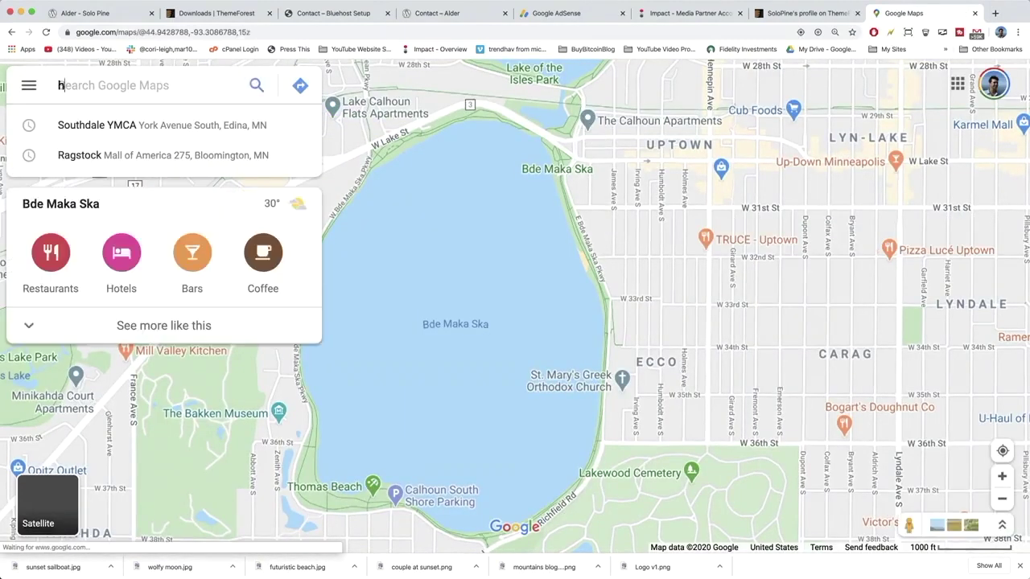
type("hels")
key("BackSpace")
type("c")
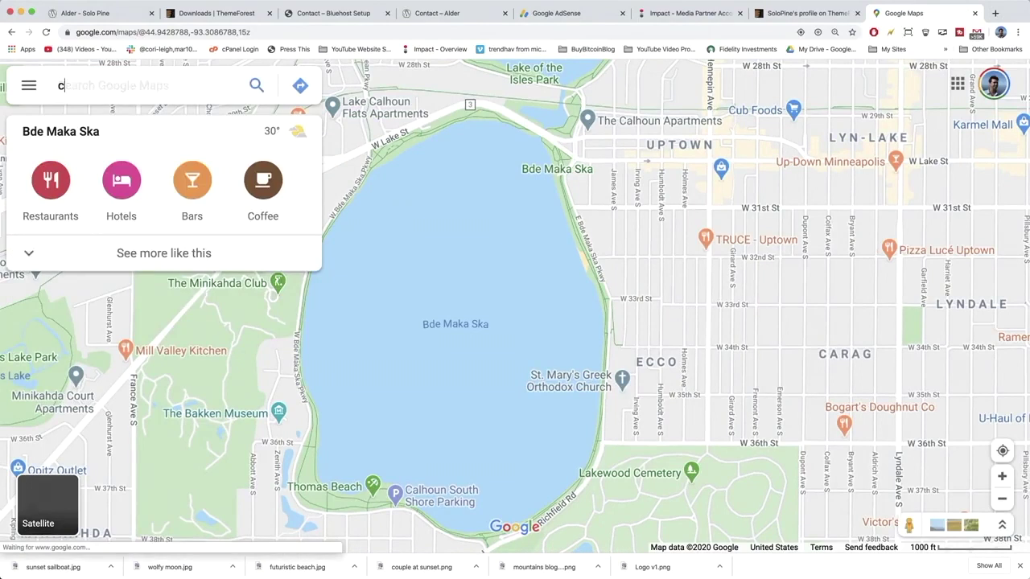
type("helsea")
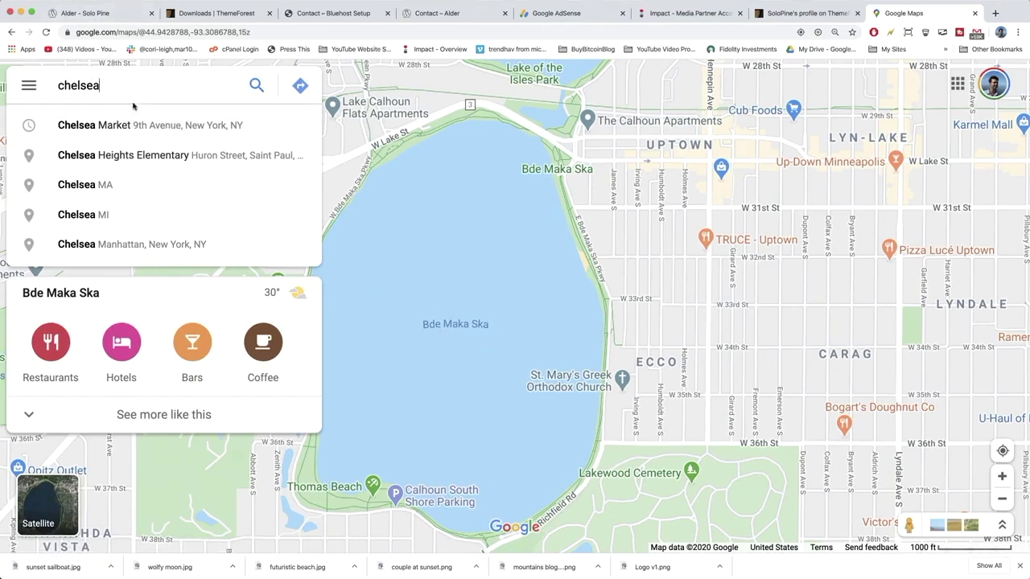
left_click(135, 126)
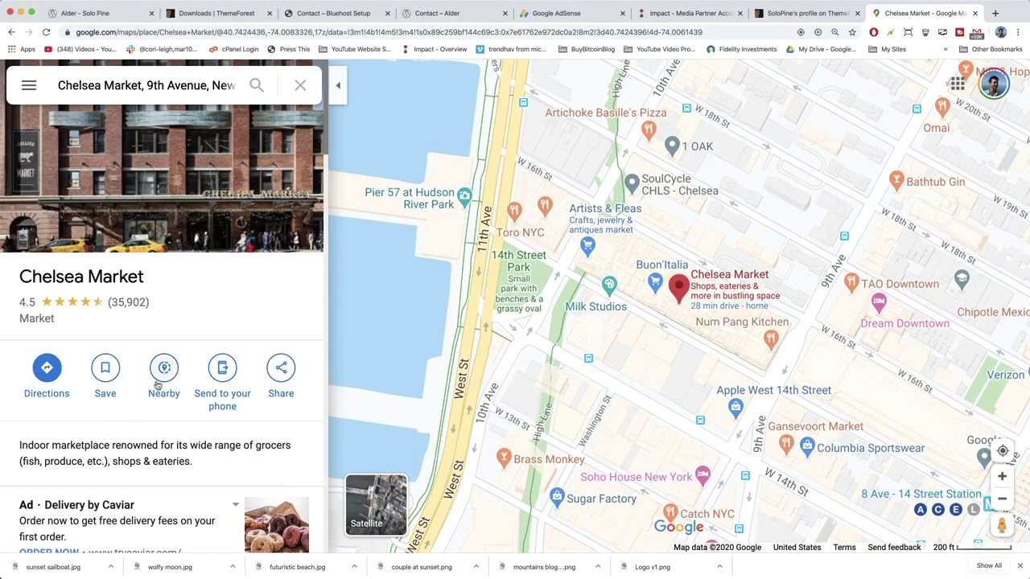
Step: Copy the Chelsea Market iframe embed code from Share > Embed a map
left_click(281, 376)
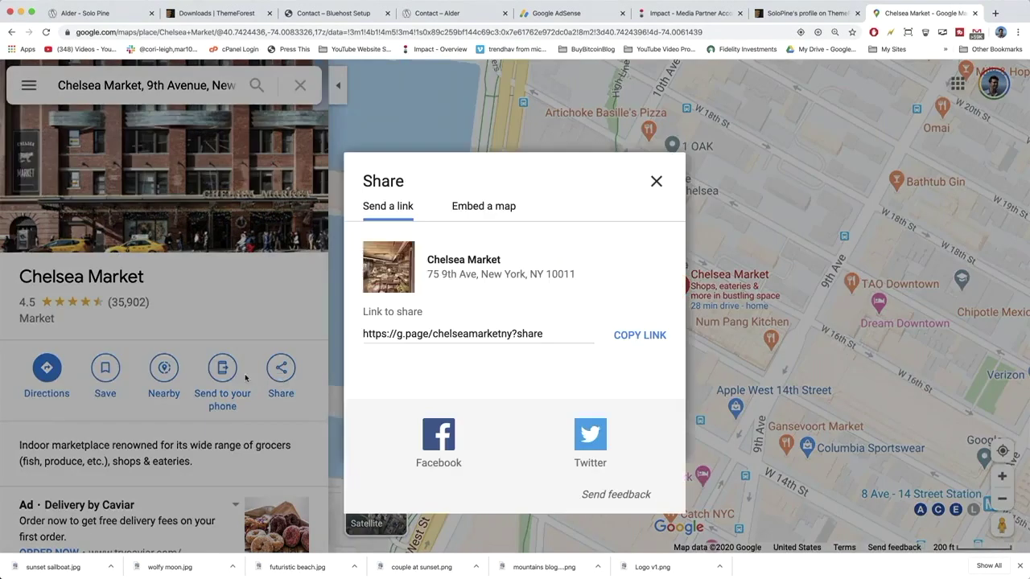
left_click(485, 207)
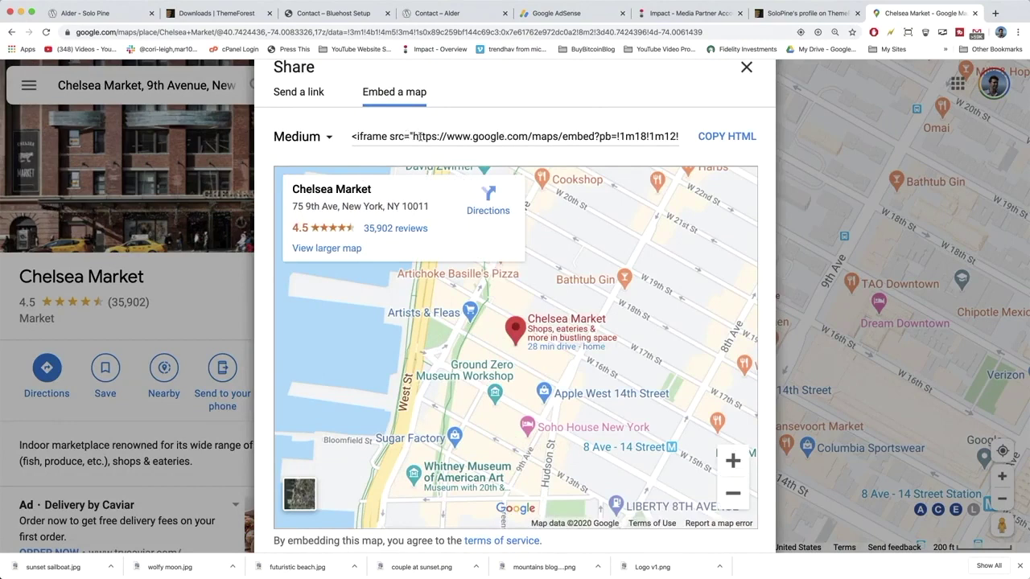
left_click(436, 136)
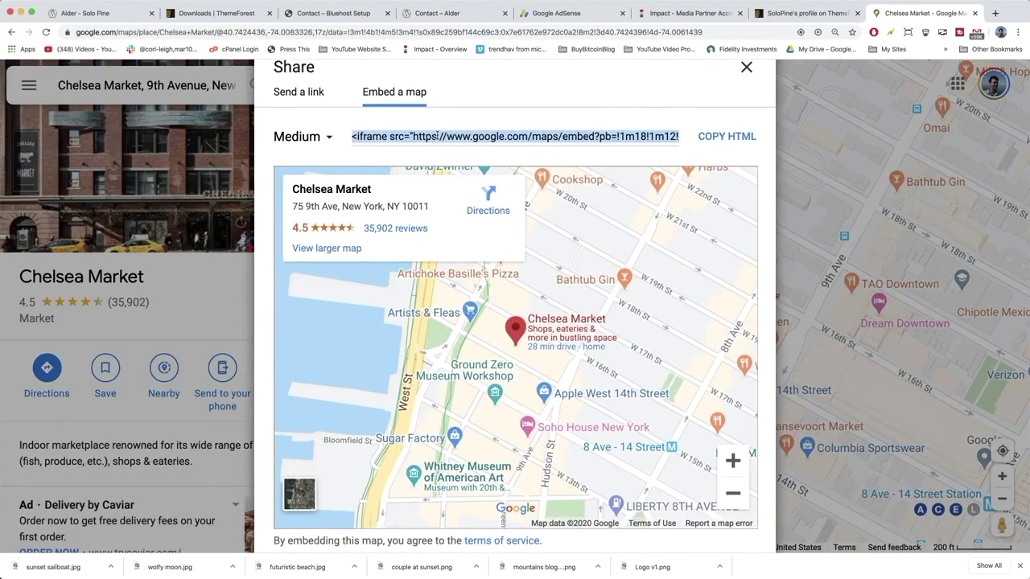
right_click(436, 136)
left_click(450, 157)
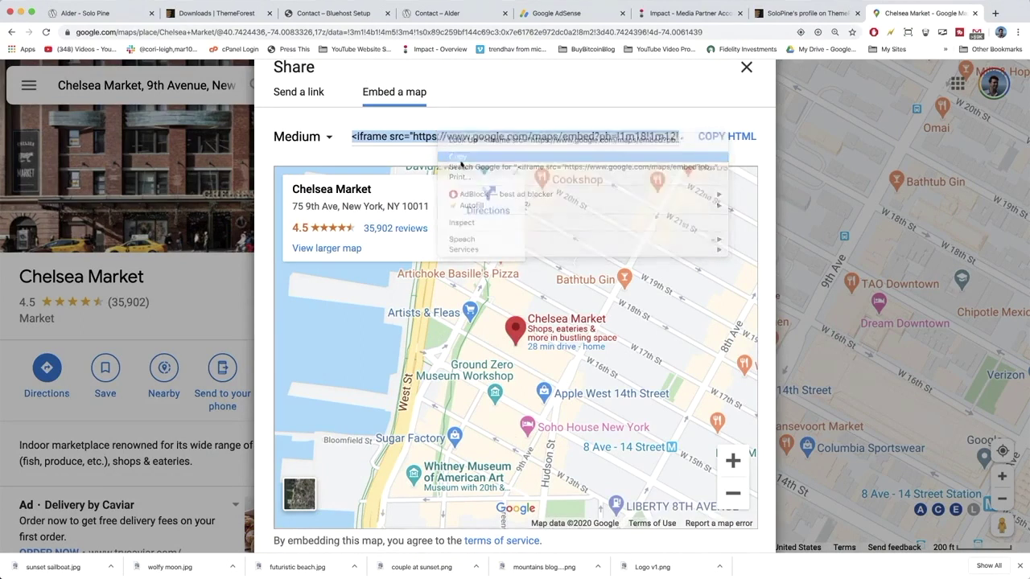
left_click(342, 14)
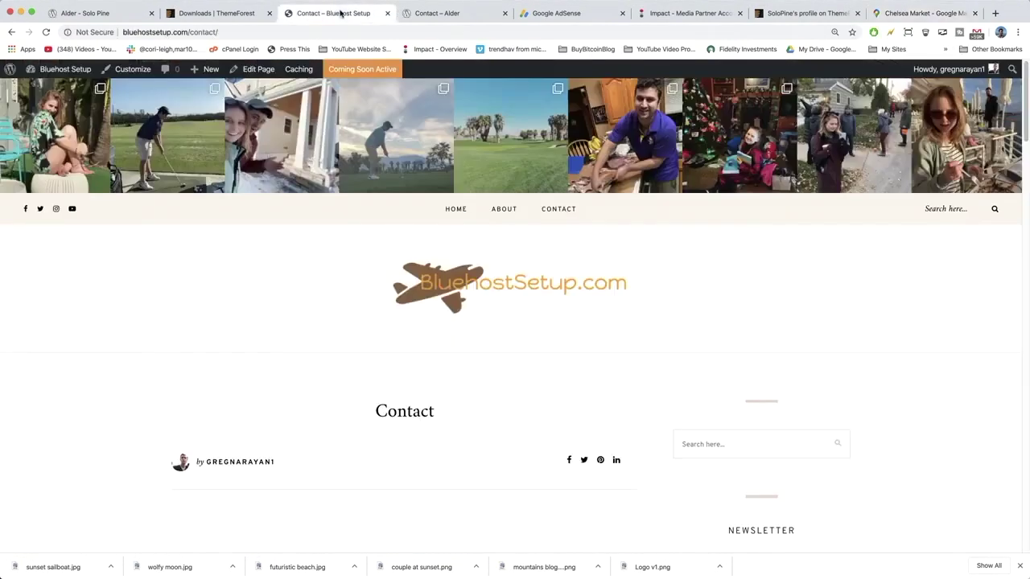
Step: Paste the Chelsea Market map iframe into the Contact page's Text editor
left_click(257, 69)
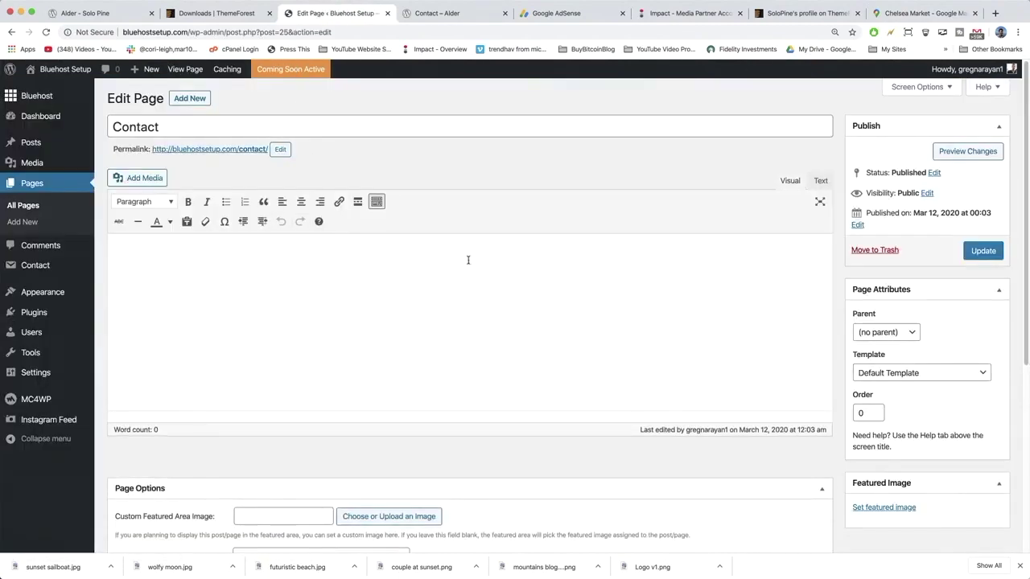
left_click(820, 181)
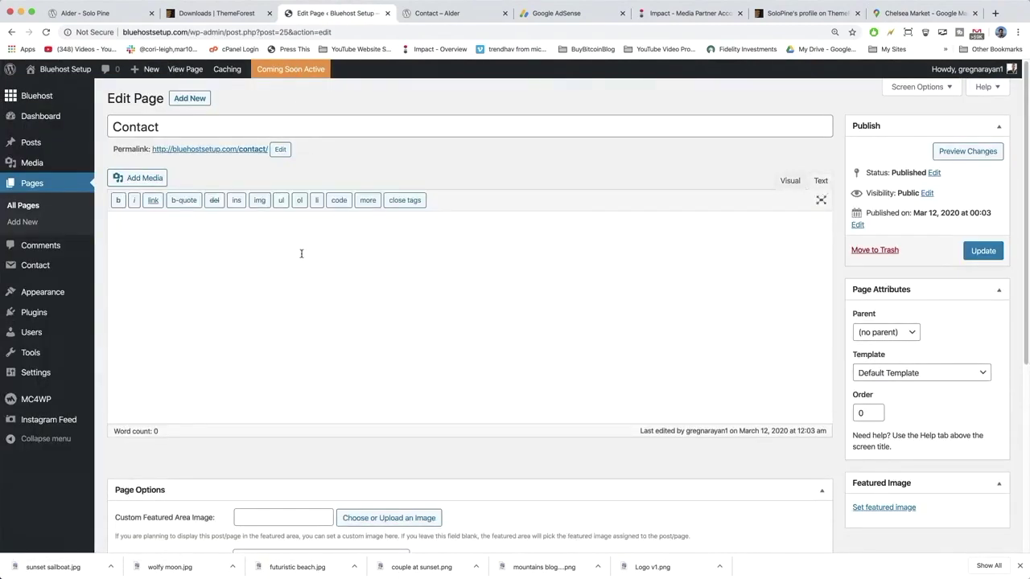
right_click(161, 238)
left_click(196, 309)
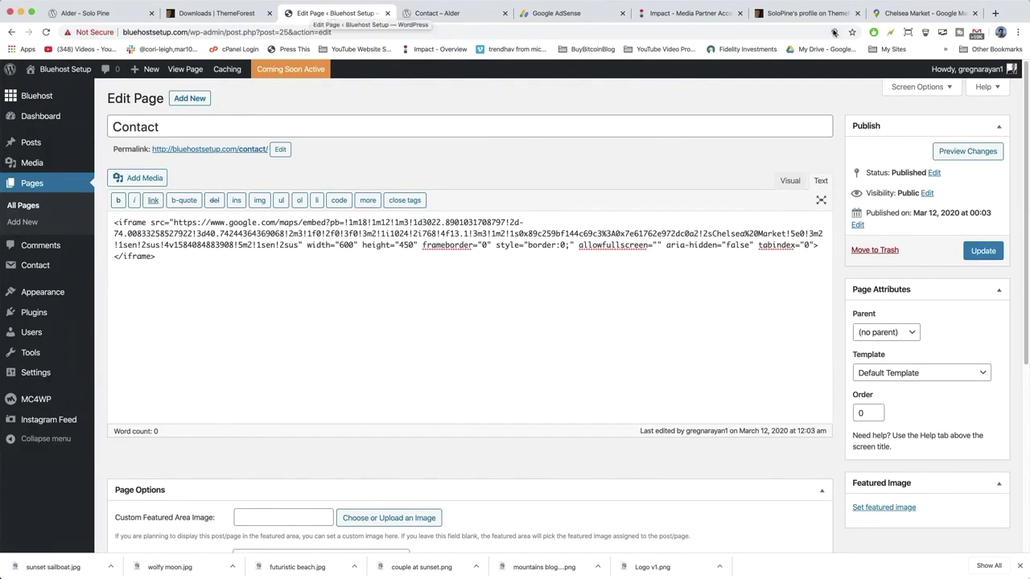
left_click(995, 15)
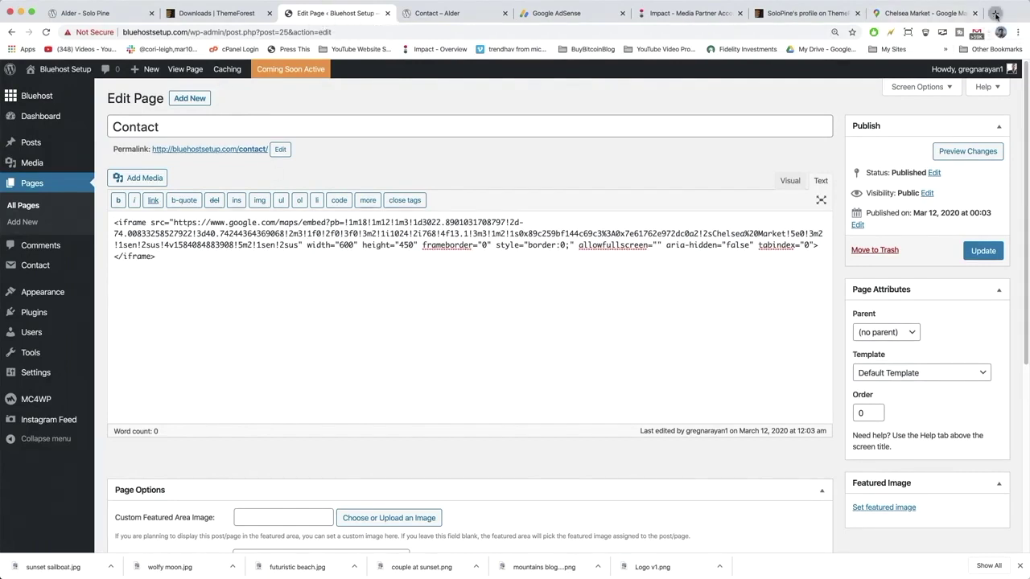
Step: Load bluehostsetup.com in the new tab and go to its WordPress dashboard
type("bluehostsetup.com")
key("Return")
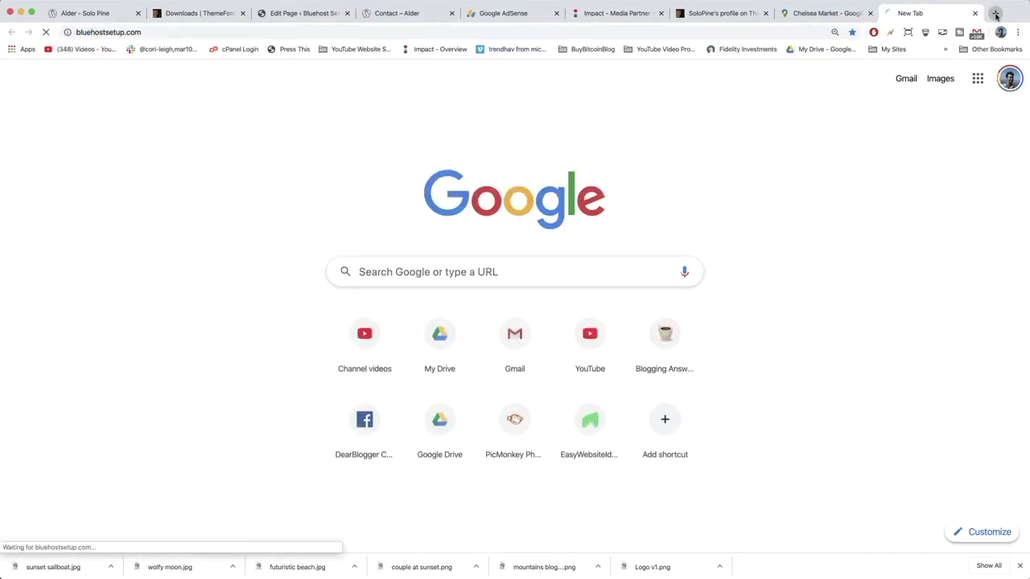
left_click_drag(926, 13, 411, 14)
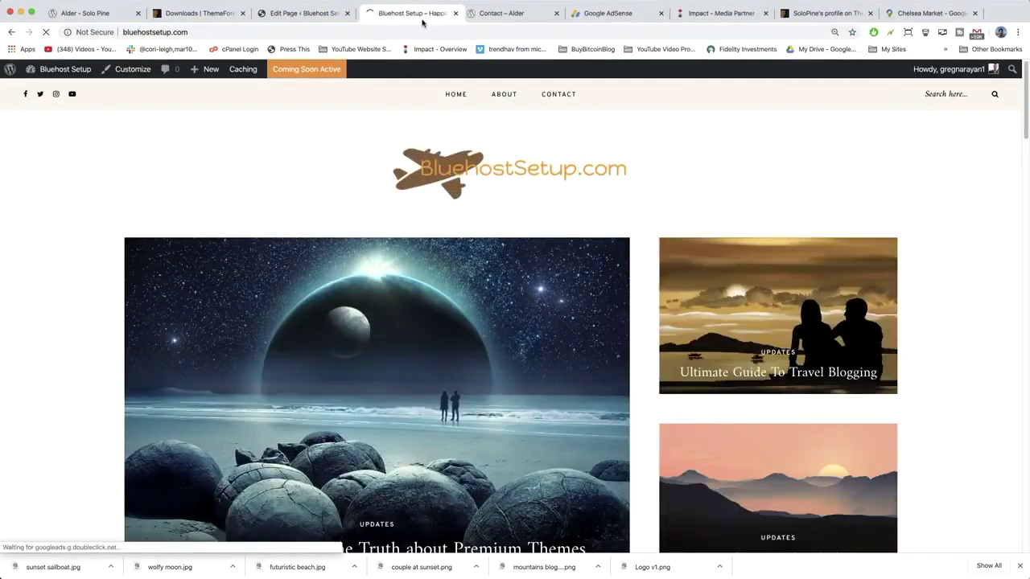
mouse_move(63, 78)
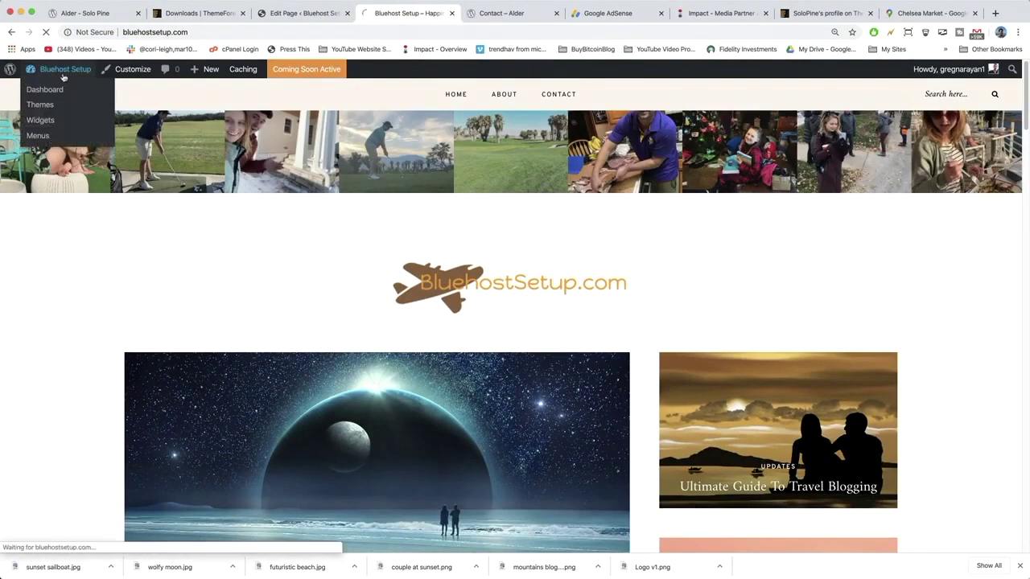
left_click(64, 71)
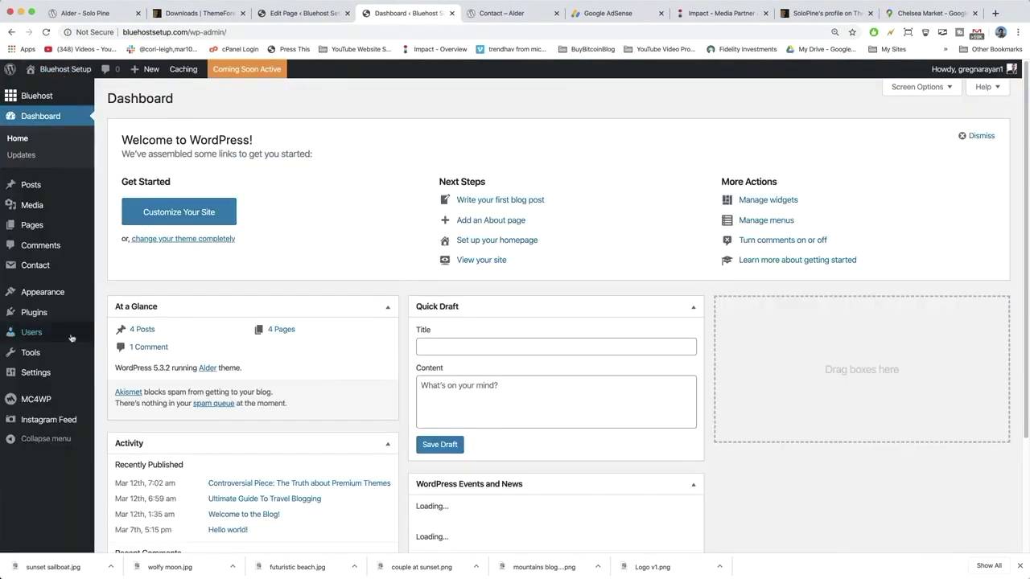
Step: Search Add New plugins for Contact Form 7, then return to Installed Plugins
mouse_move(43, 313)
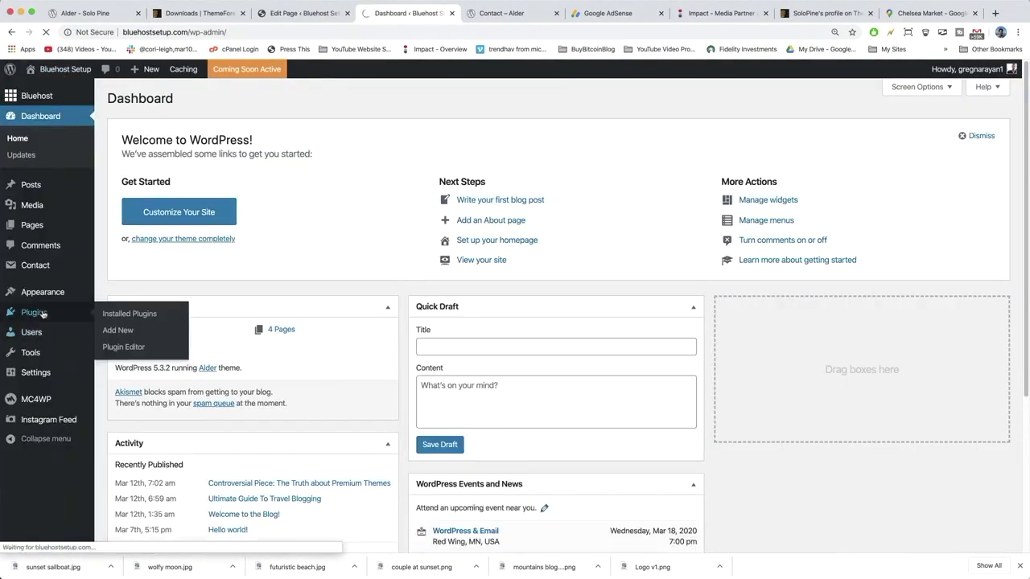
left_click(43, 314)
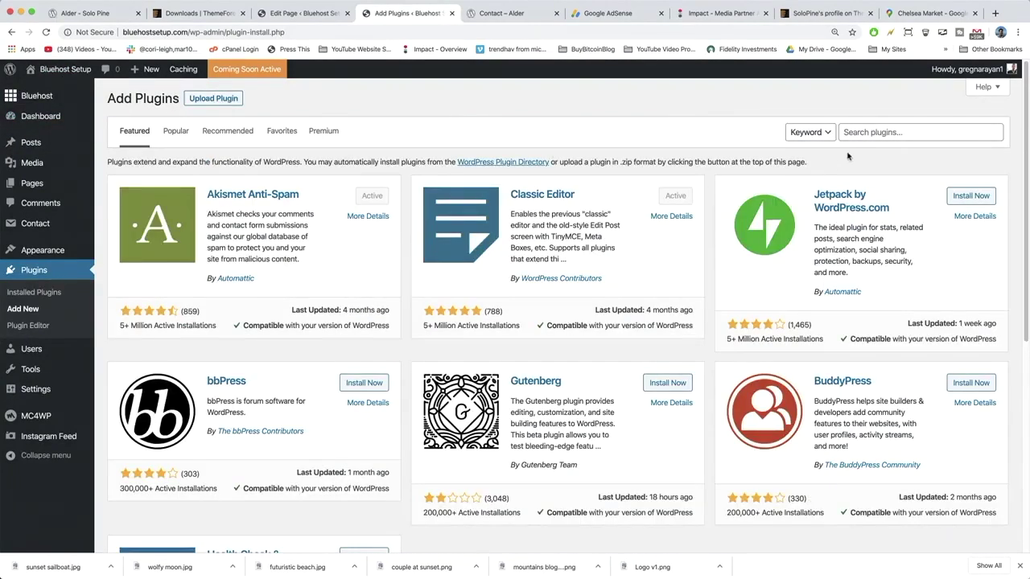
left_click(879, 133)
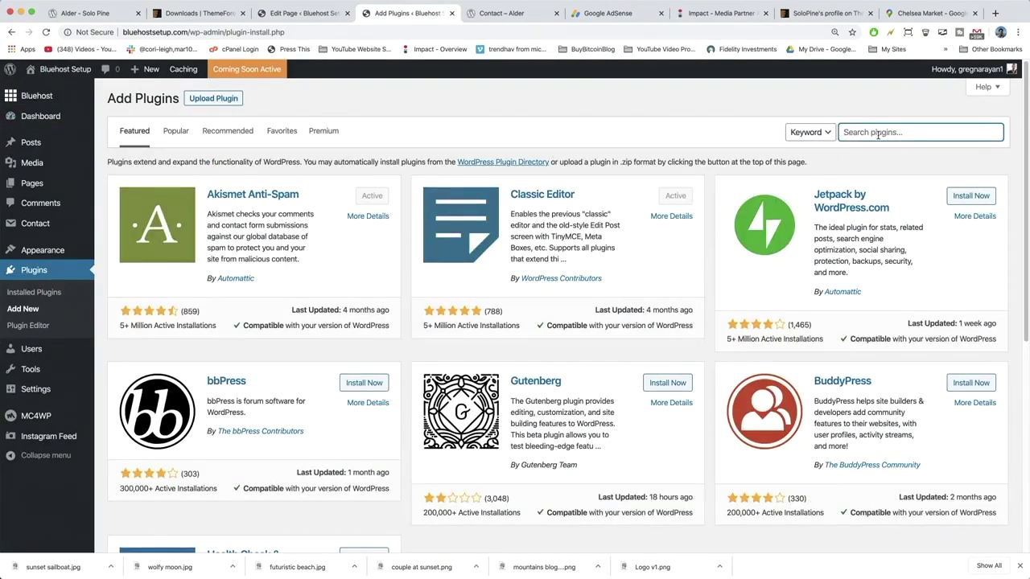
type("contact form 7")
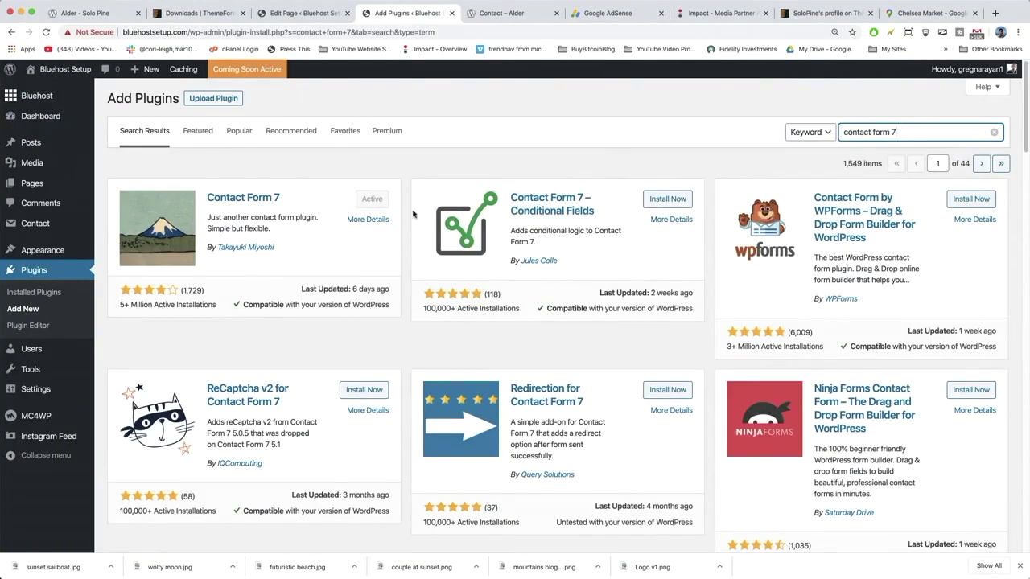
left_click(39, 272)
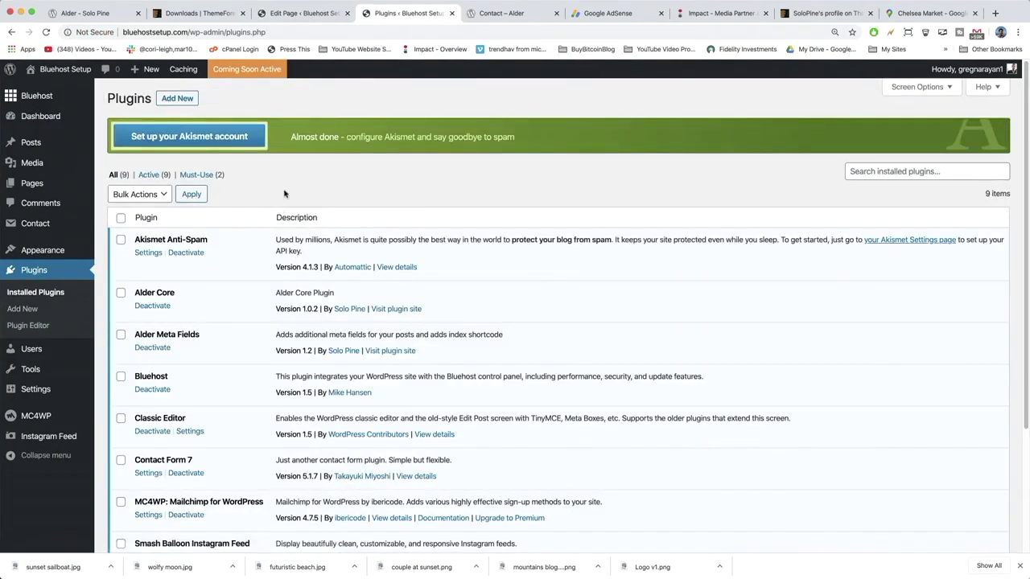
Step: Copy the 'Contact form 1' shortcode (id 17) from Contact Form 7's form list
scroll(358, 241, "down", 3)
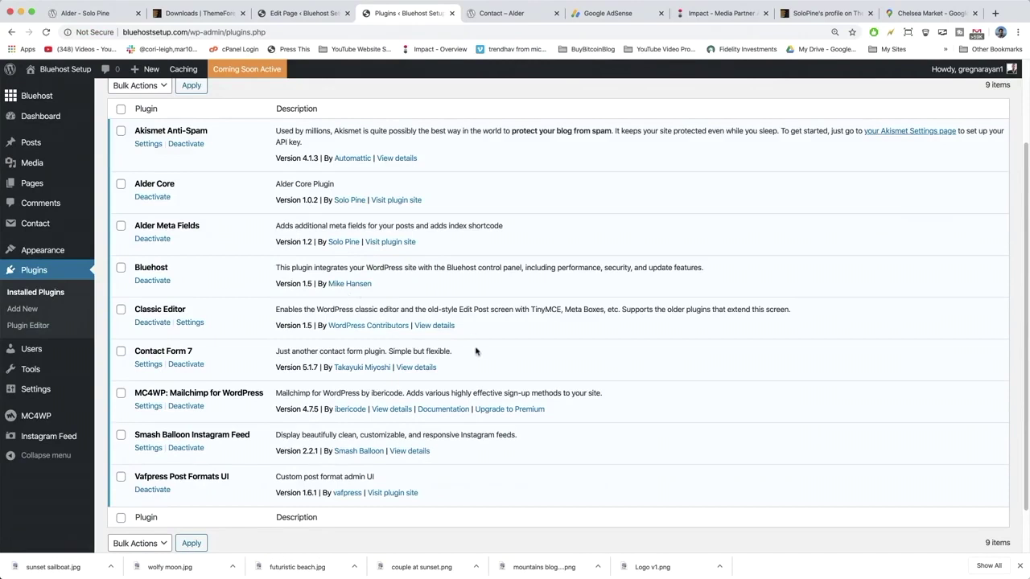
left_click_drag(470, 352, 142, 363)
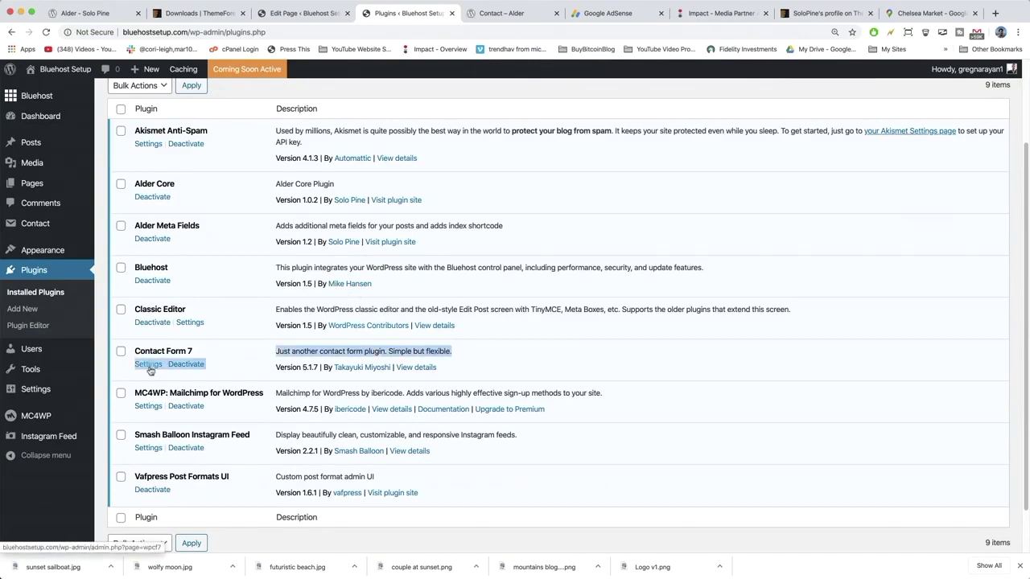
left_click(148, 368)
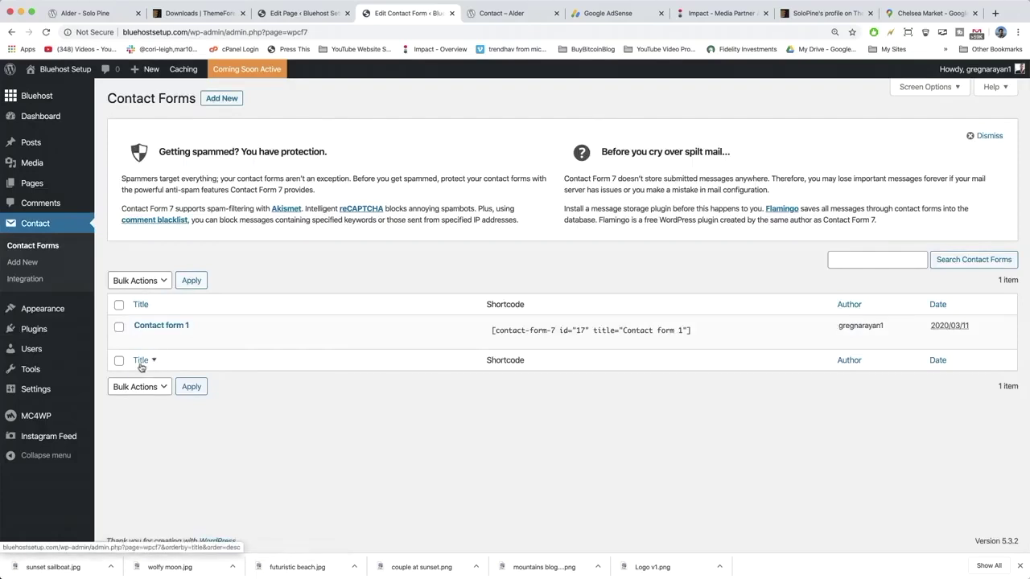
left_click(541, 330)
key("cmd+c")
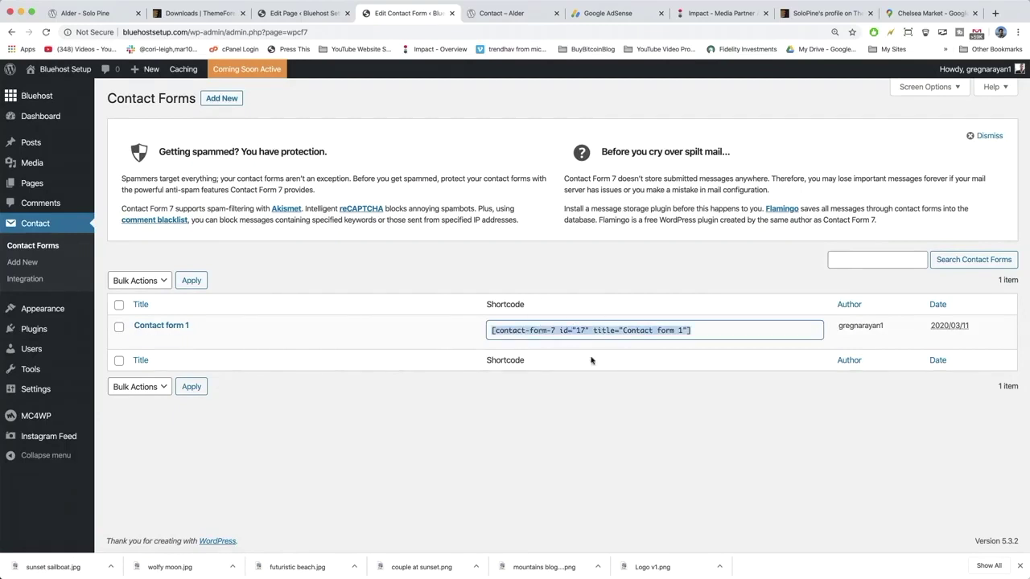
right_click(528, 331)
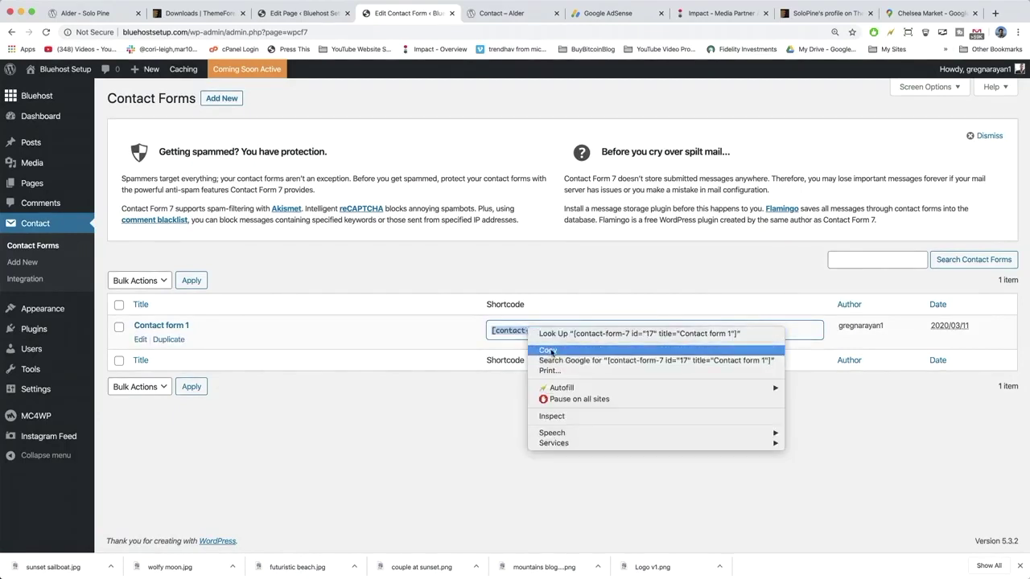
left_click(551, 350)
left_click(290, 13)
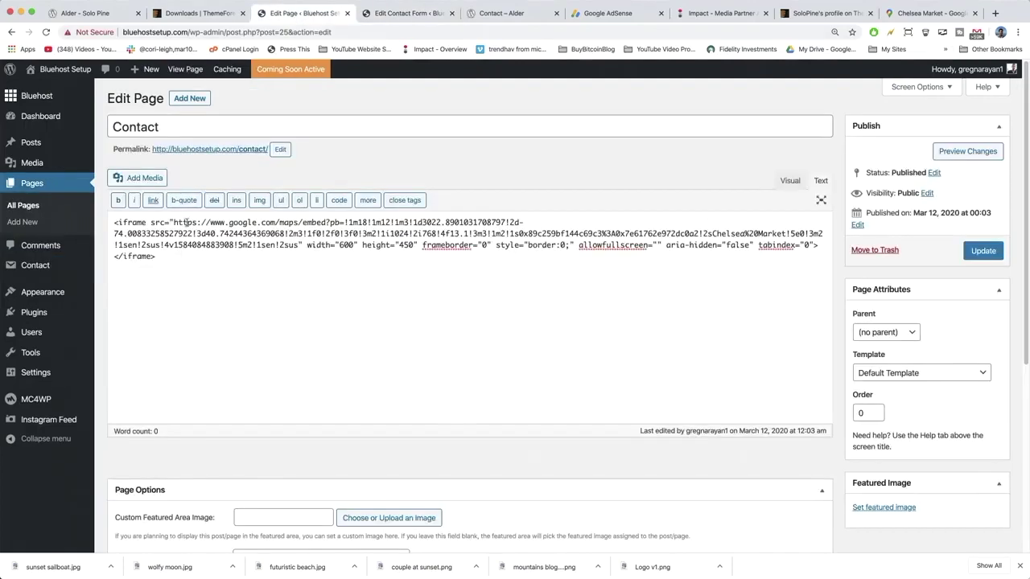
Step: Paste the form shortcode below the map, add lead-in lines like 'Feel free to reach out:', and update
right_click(154, 283)
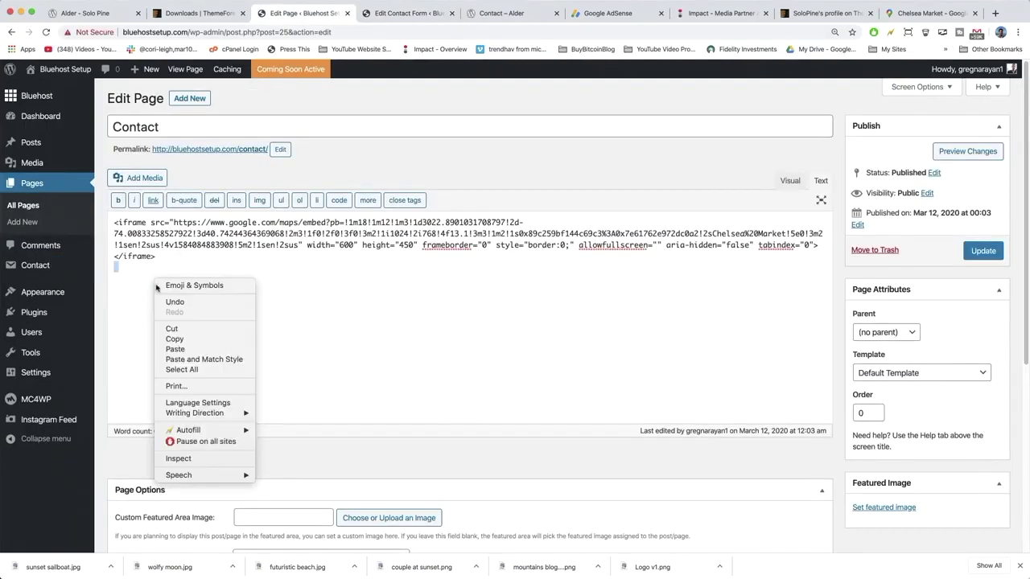
left_click(189, 346)
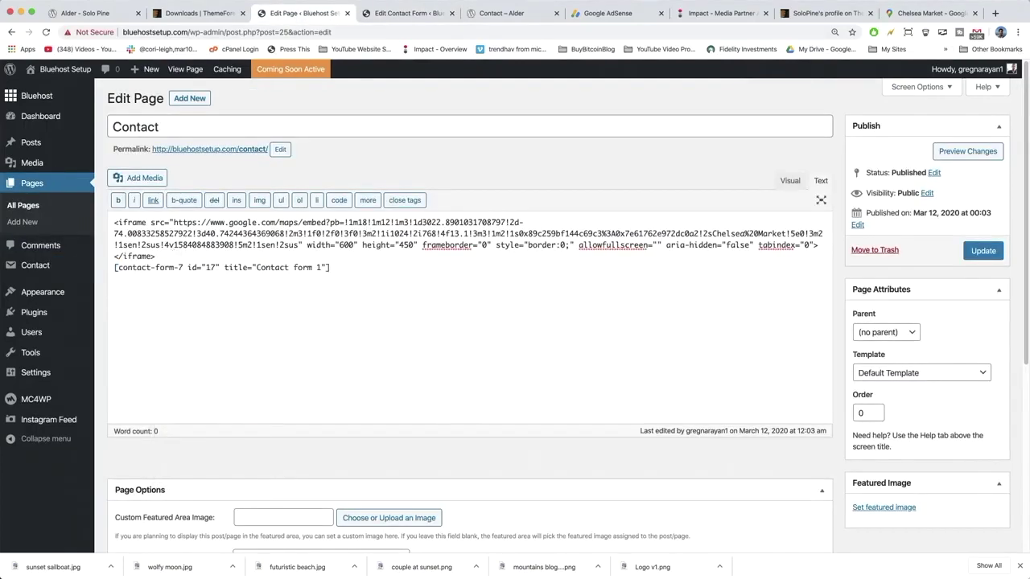
key("Return")
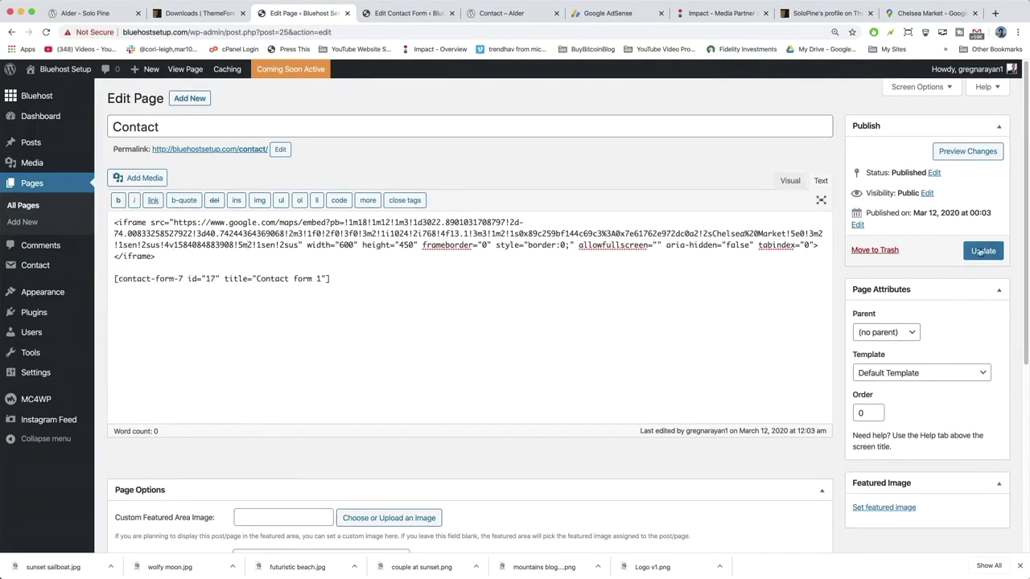
left_click(117, 222)
key("Return")
key("Return")
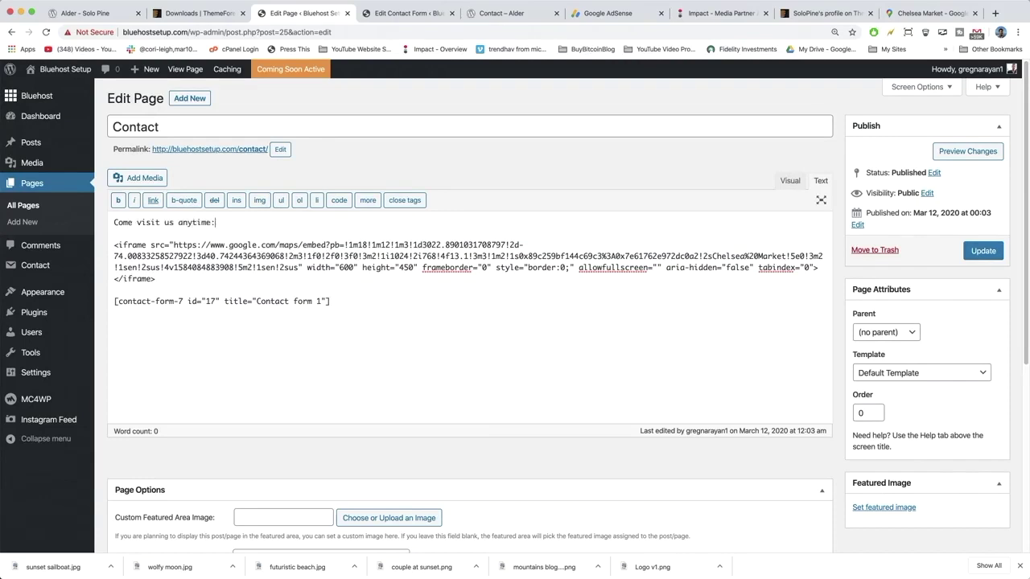
key("Return")
key("Return")
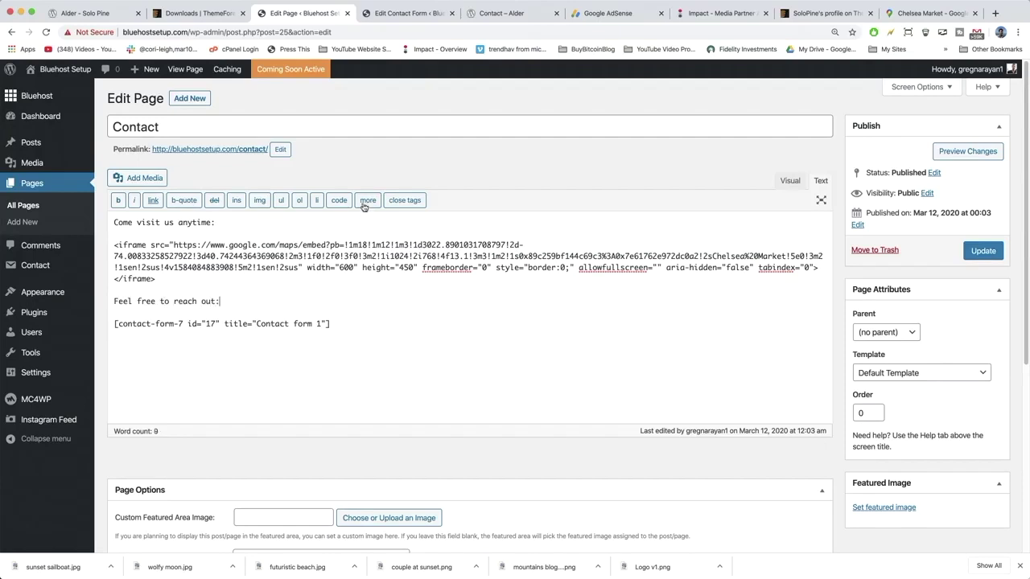
left_click(983, 251)
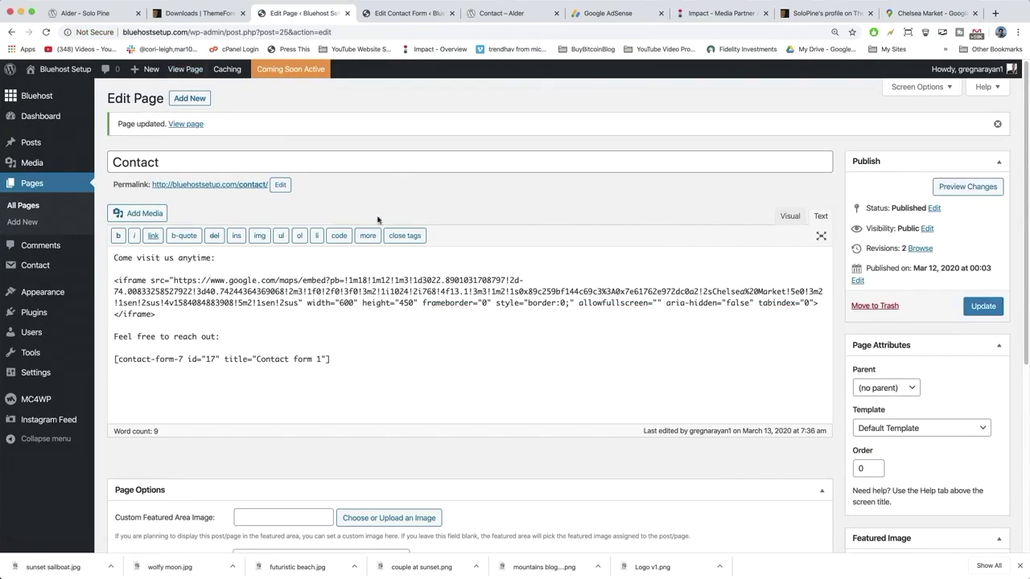
left_click(190, 71)
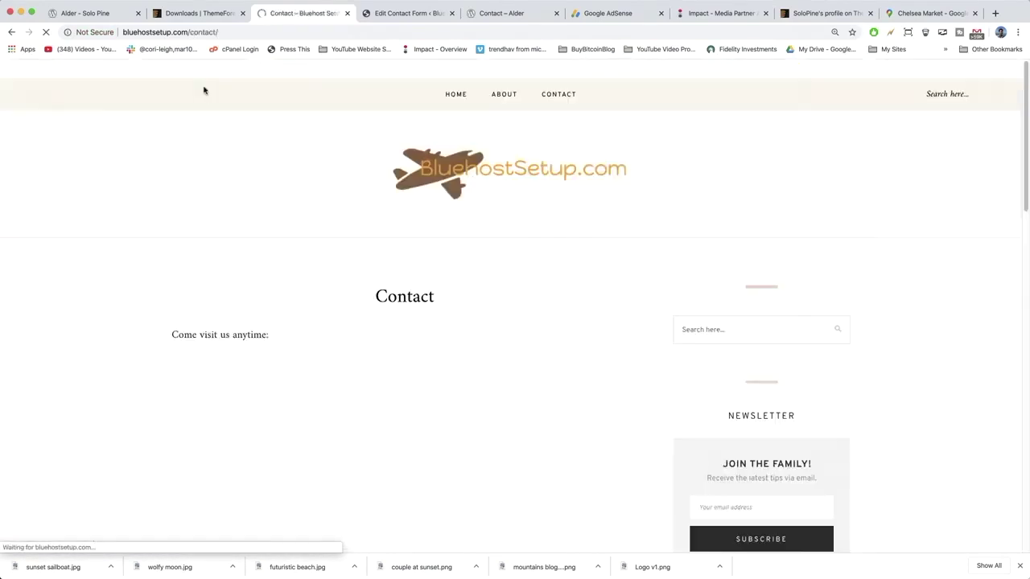
Step: Pan the embedded map and zoom in on Bathtub Gin near Chelsea Market
scroll(388, 265, "down", 3)
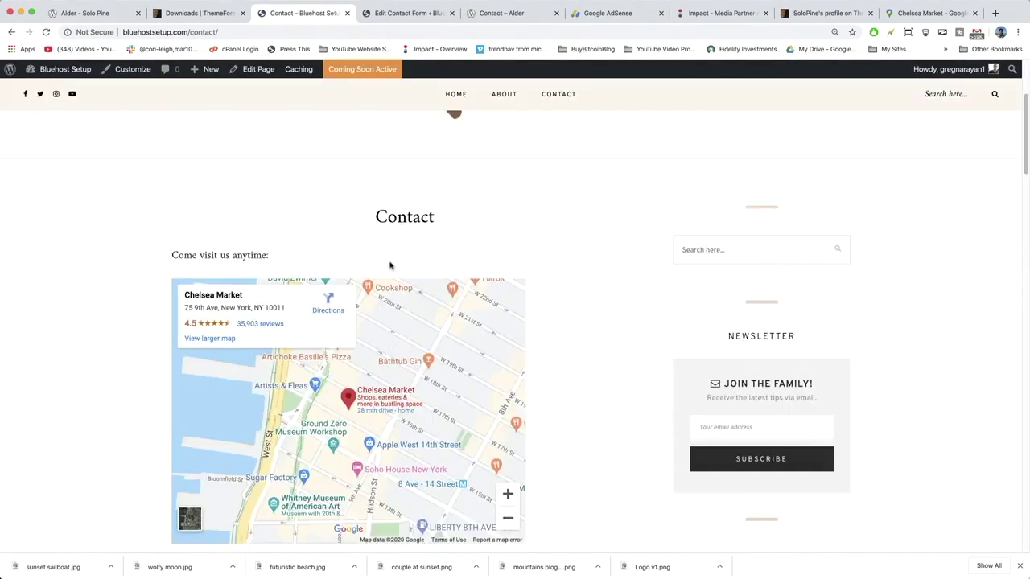
scroll(444, 272, "down", 4)
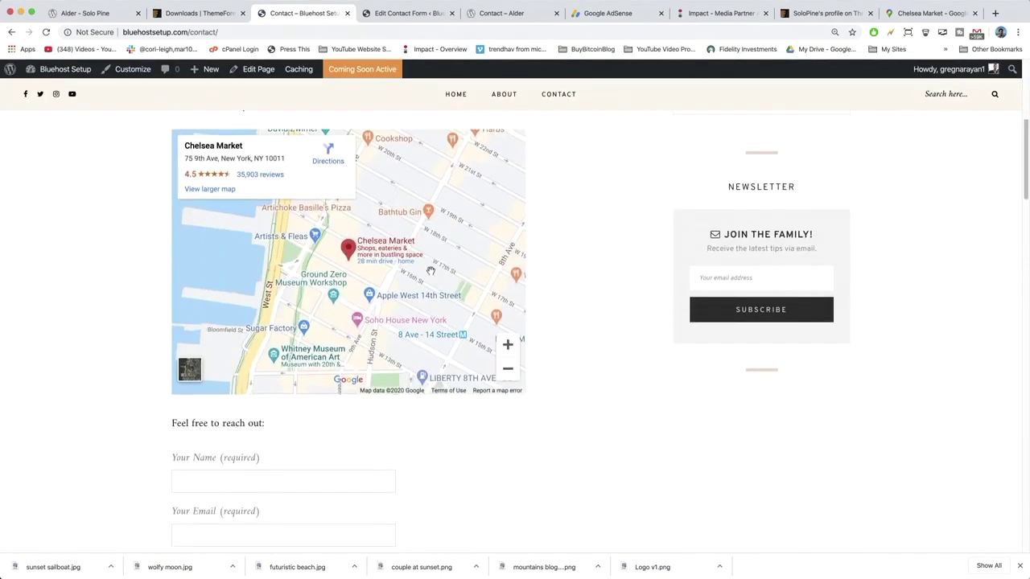
left_click_drag(414, 302, 273, 227)
left_click_drag(252, 336, 237, 280)
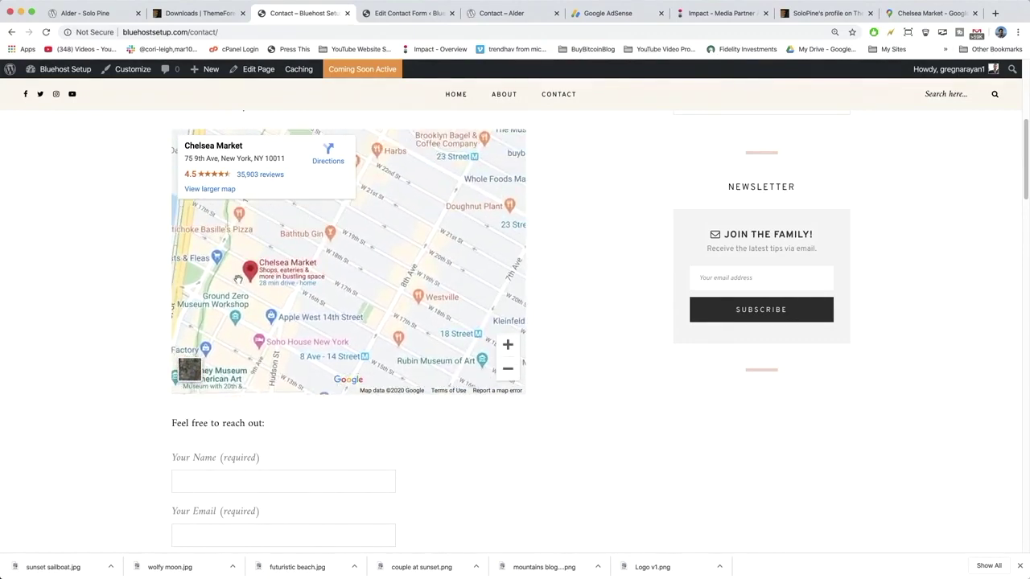
left_click(330, 233)
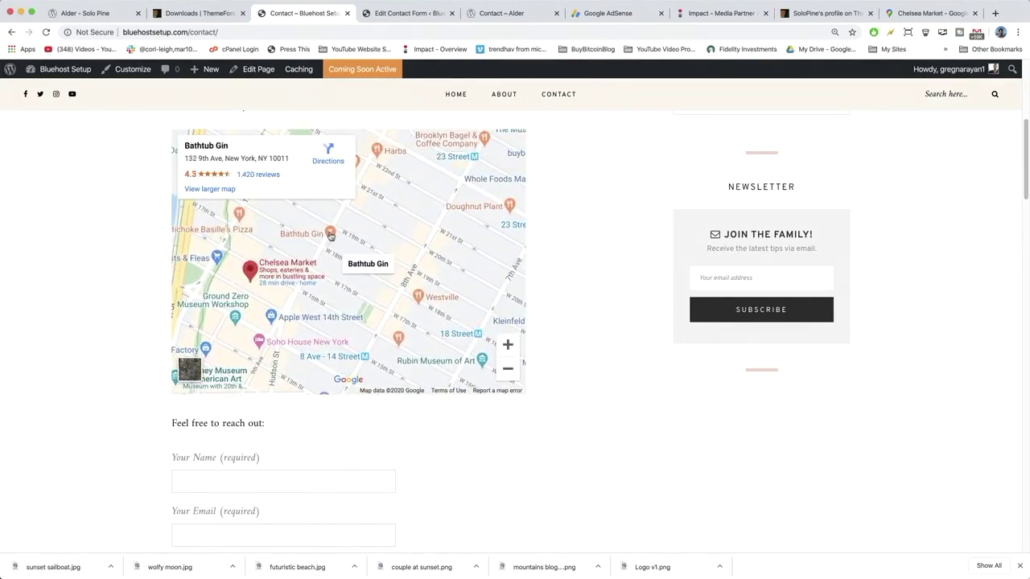
left_click(508, 345)
left_click(508, 345)
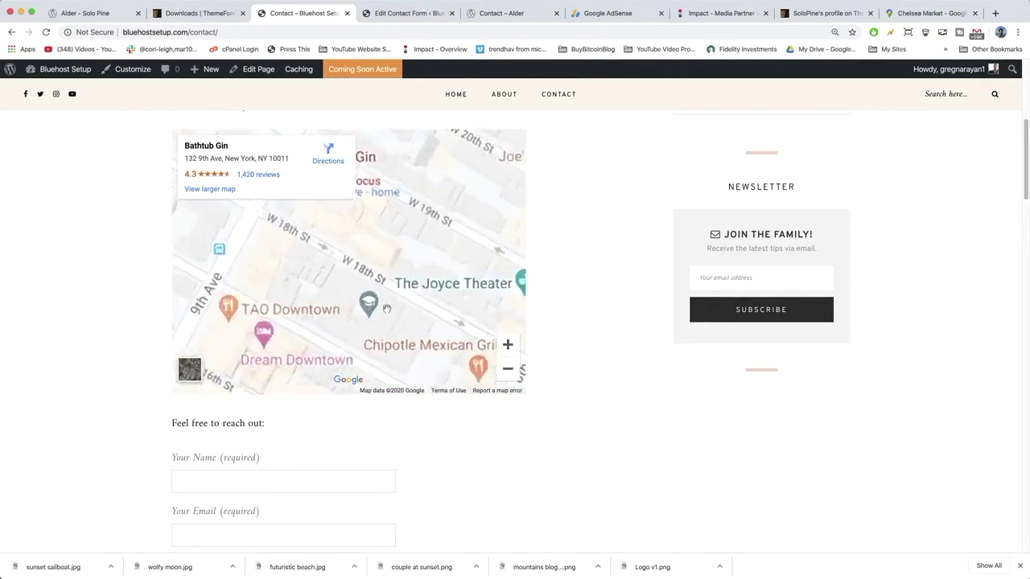
left_click(508, 345)
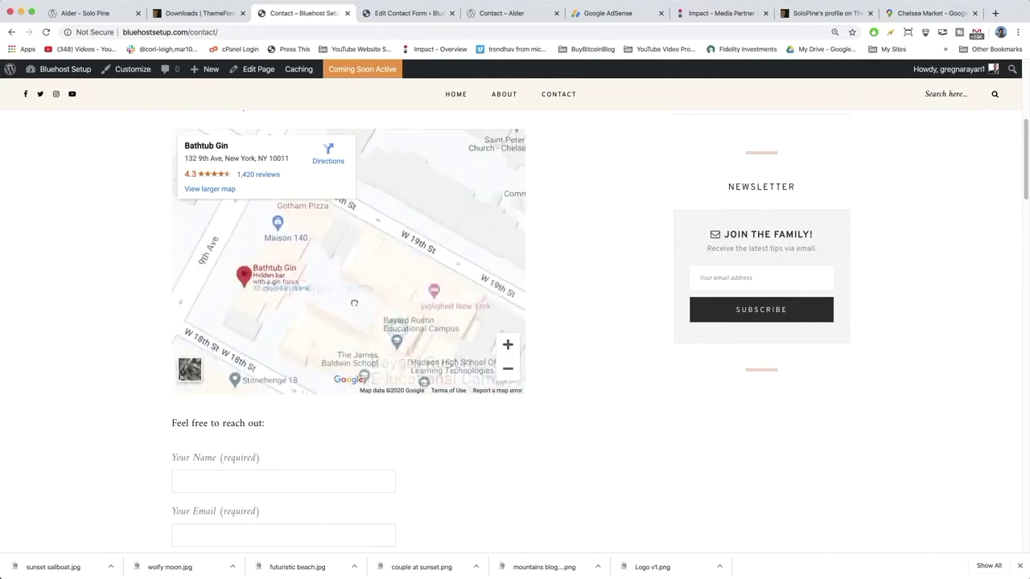
Step: Try the contact form's name, email, subject and message fields
scroll(314, 332, "down", 5)
left_click(248, 281)
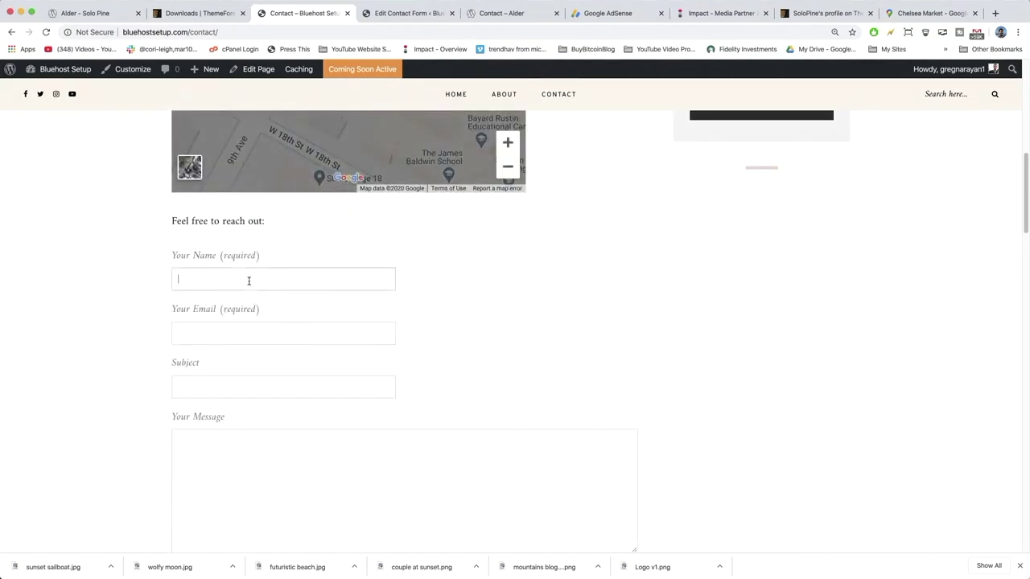
left_click(249, 336)
left_click(246, 388)
left_click(328, 449)
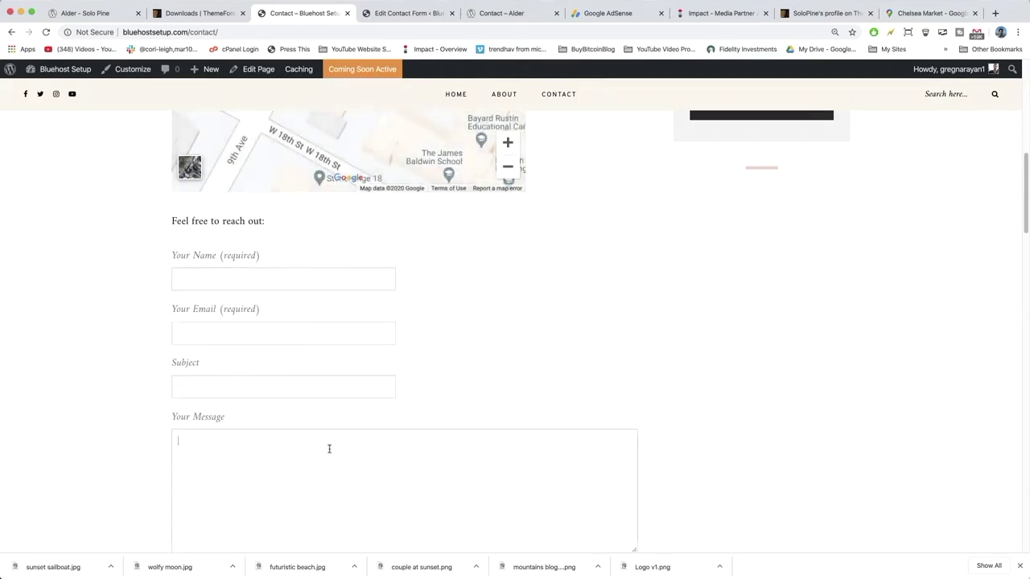
scroll(322, 439, "down", 5)
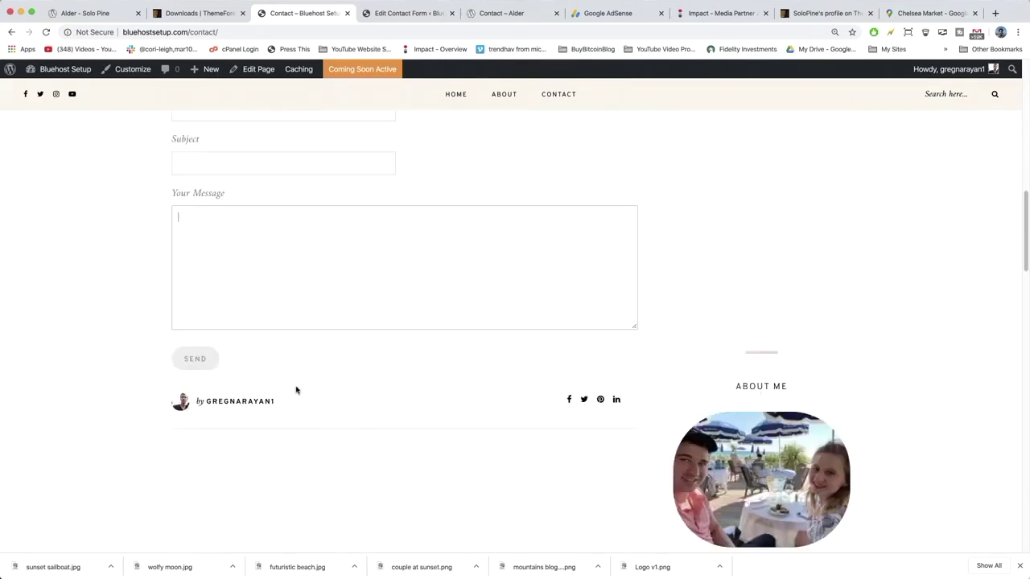
scroll(298, 389, "up", 6)
left_click(255, 396)
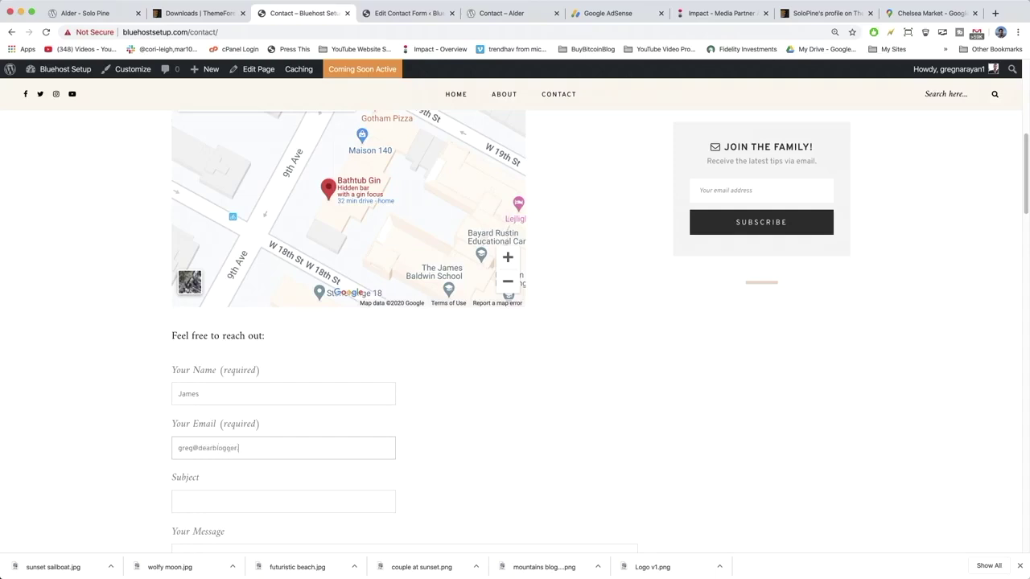
Step: Complete the form with subject 'Blog post' and a message, then send it
left_click(242, 501)
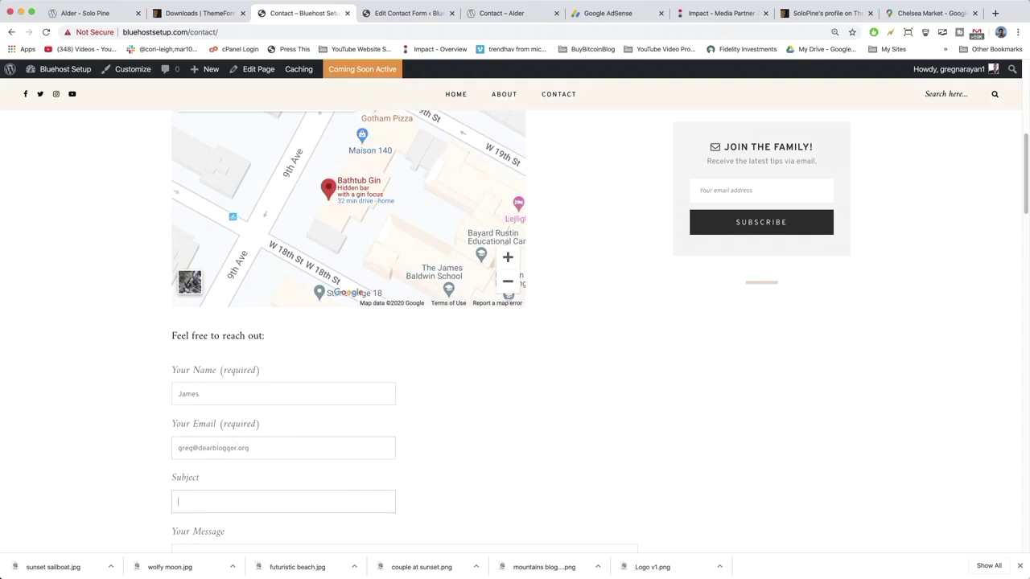
scroll(286, 407, "down", 5)
left_click(280, 392)
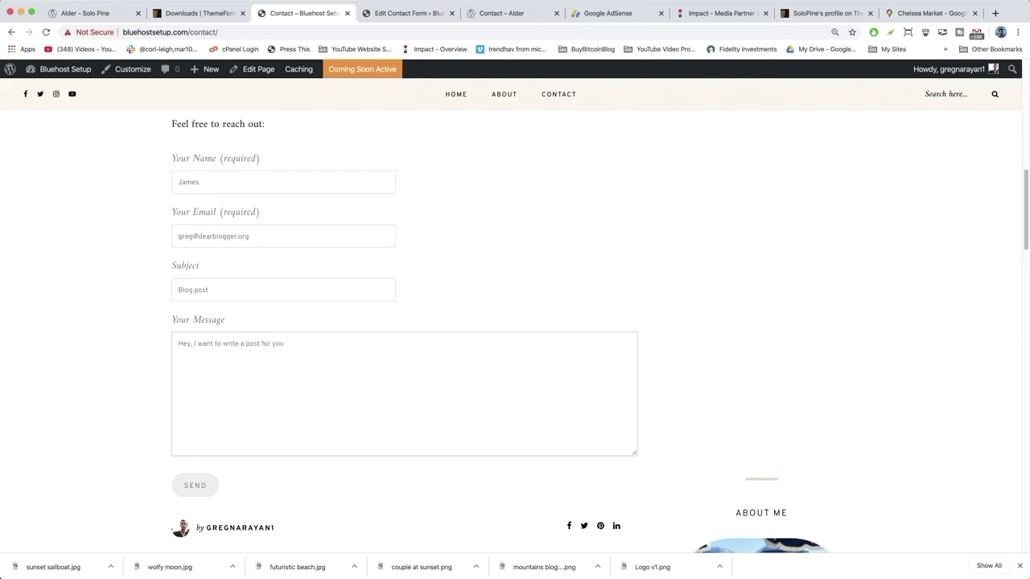
left_click(193, 487)
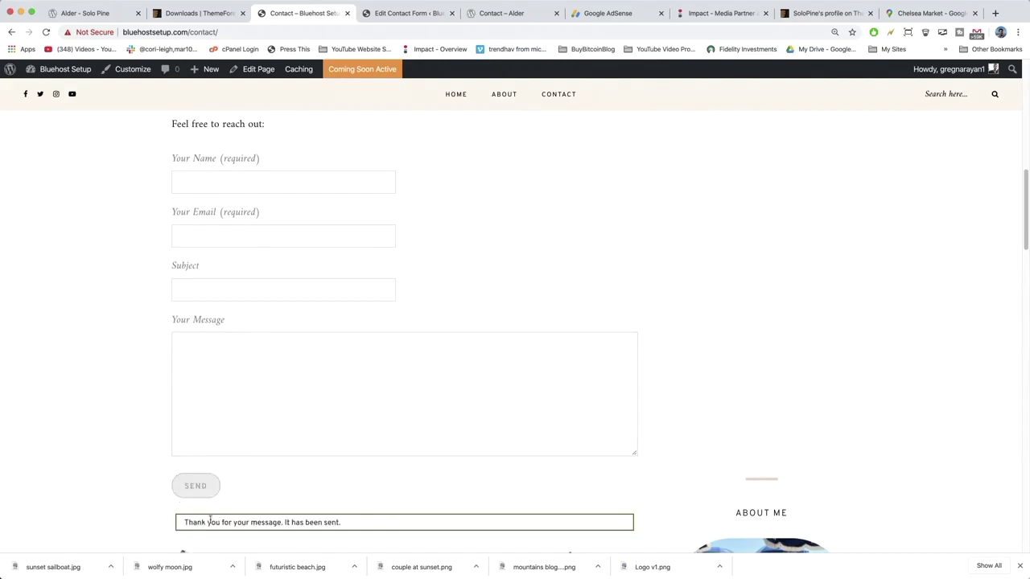
Step: Check the sent confirmation and load Gmail in a new tab
left_click_drag(184, 526, 378, 527)
scroll(363, 506, "down", 2)
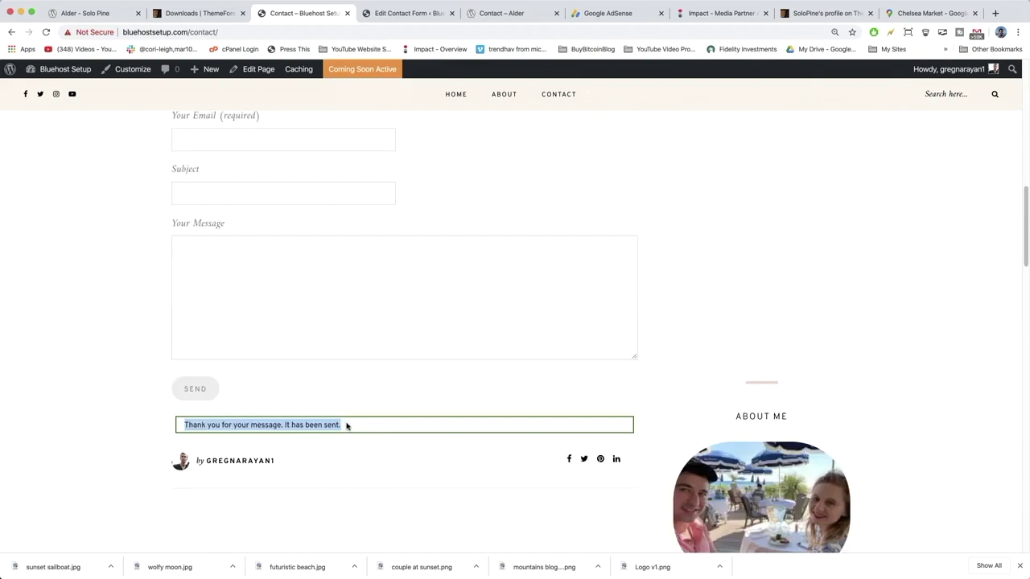
left_click(347, 426)
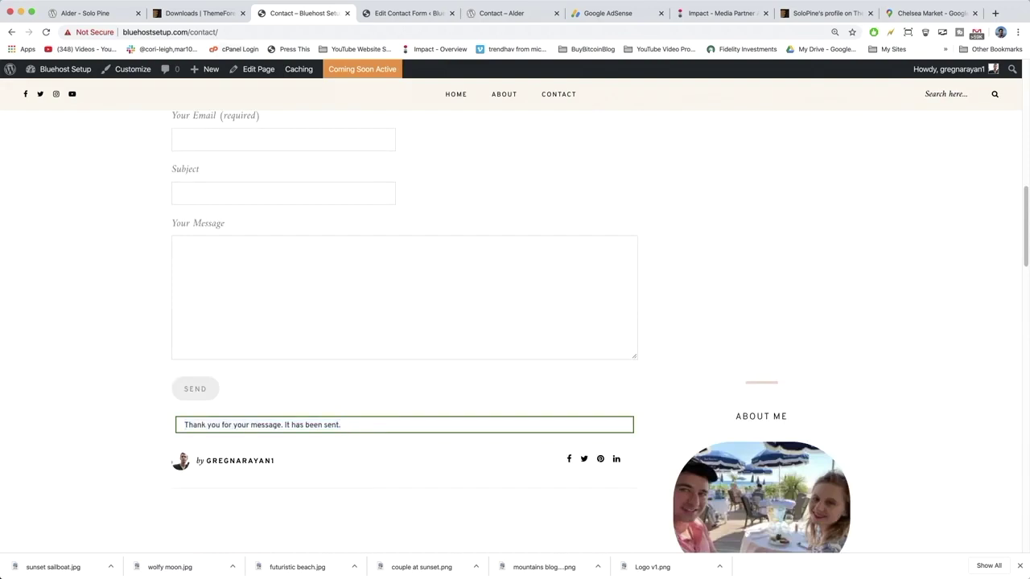
left_click(998, 15)
type("gm")
key("Return")
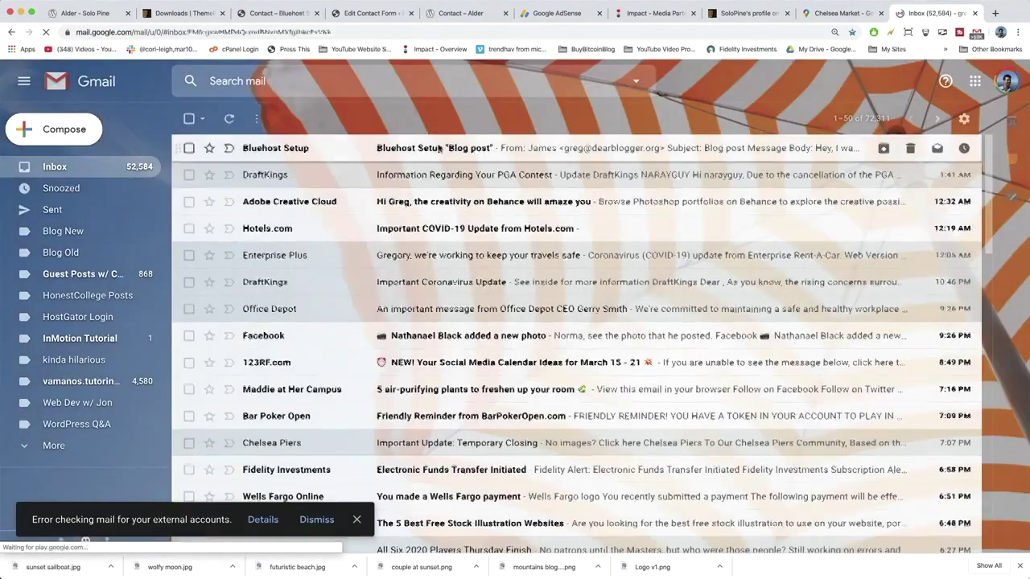
Step: Open Bluehost Setup's 'Blog post' email and check its message body
left_click(330, 148)
left_click_drag(367, 279, 219, 265)
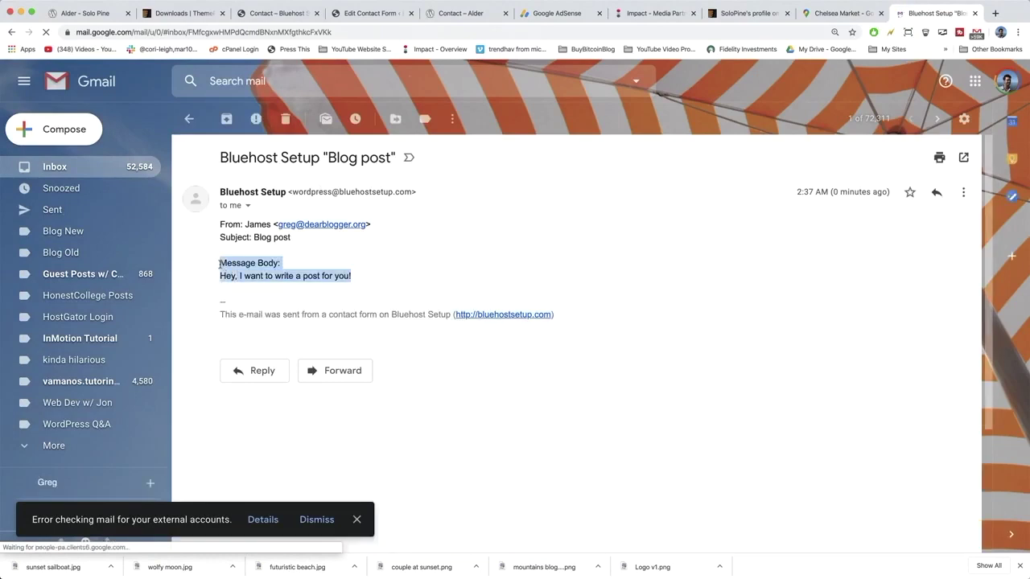
left_click(362, 274)
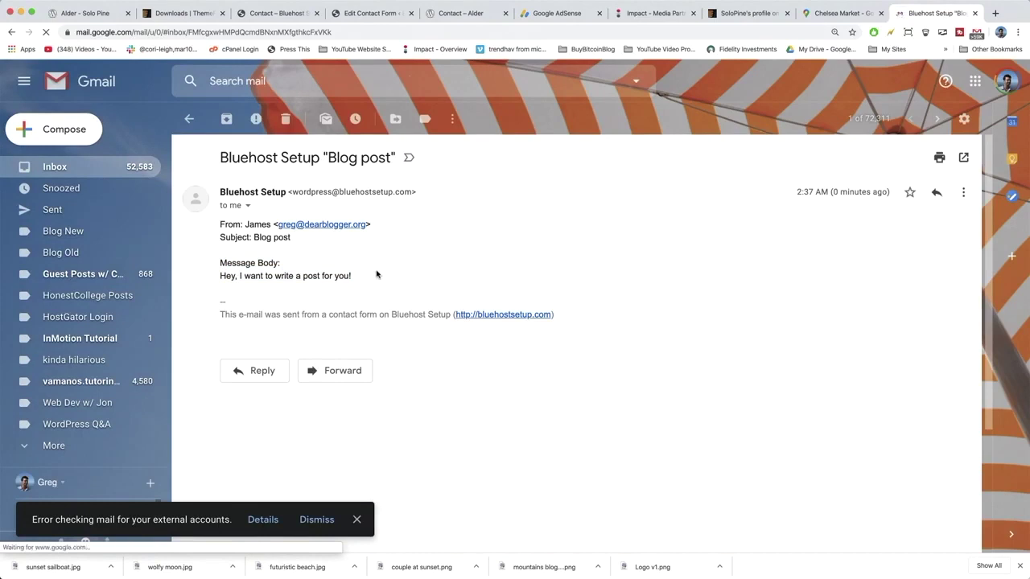
left_click_drag(400, 287, 344, 276)
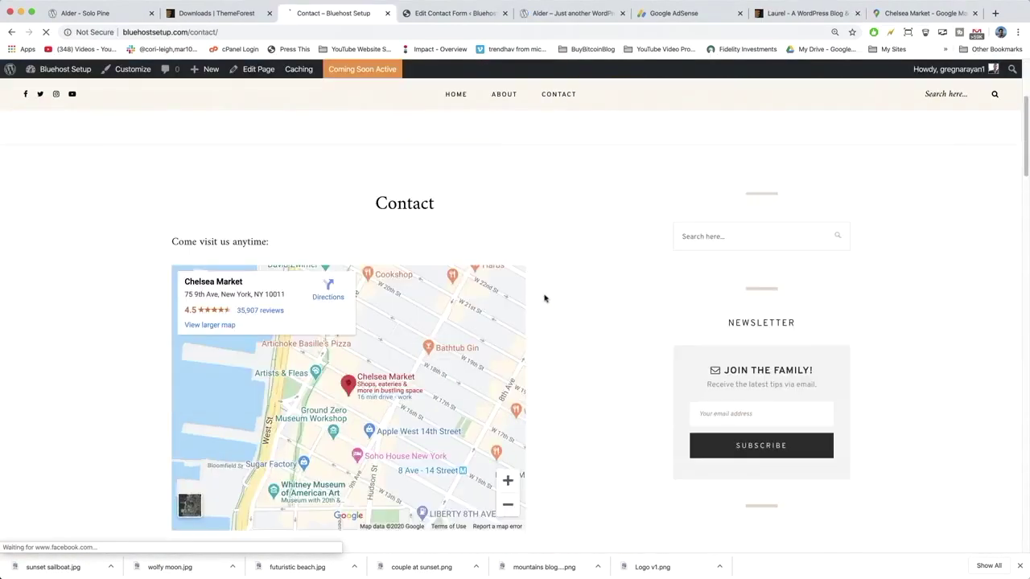
Step: Check the live Contact page and its Chelsea Market map, then open a new browser tab
scroll(584, 301, "down", 4)
scroll(464, 326, "up", 5)
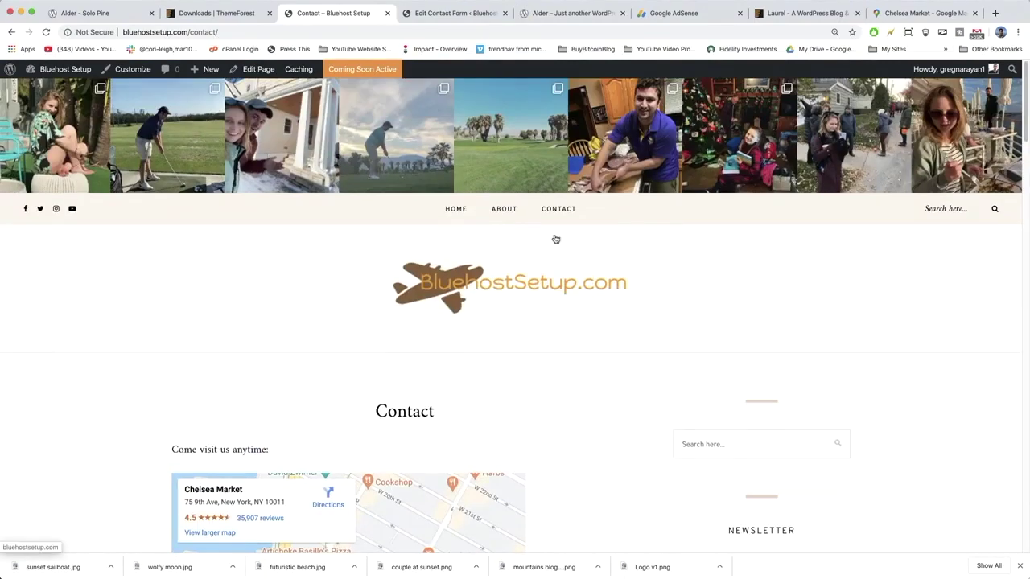
left_click(996, 14)
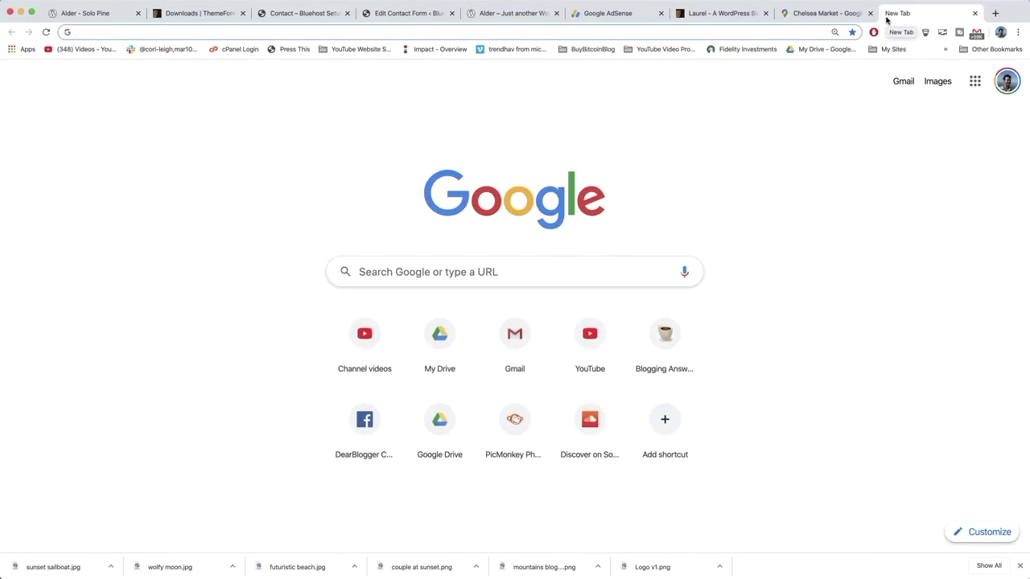
Step: Go to pixabay.com and search for 'work space' images
type("ipx")
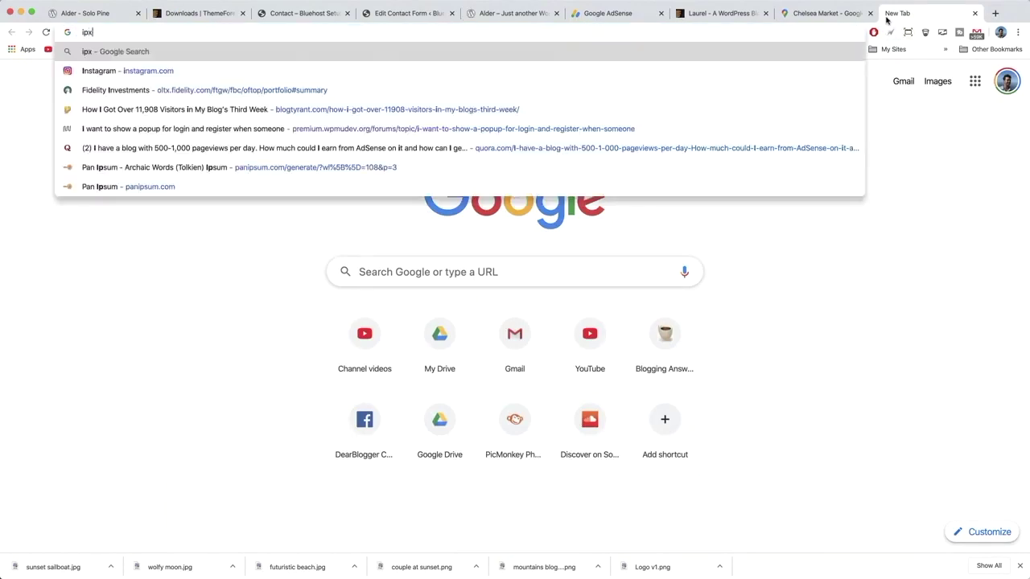
key("BackSpace")
key("BackSpace")
key("BackSpace")
type("pixa")
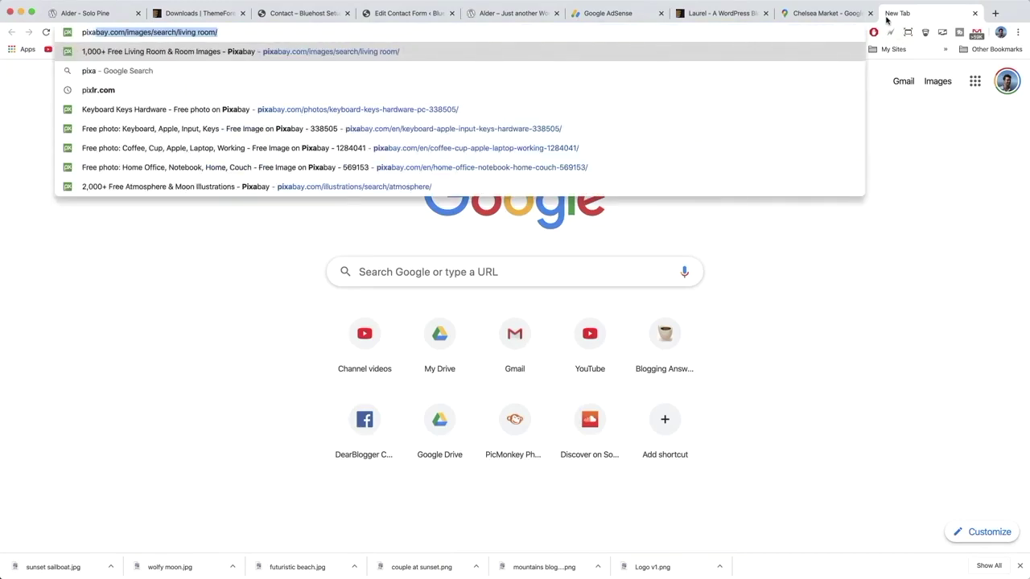
key("Return")
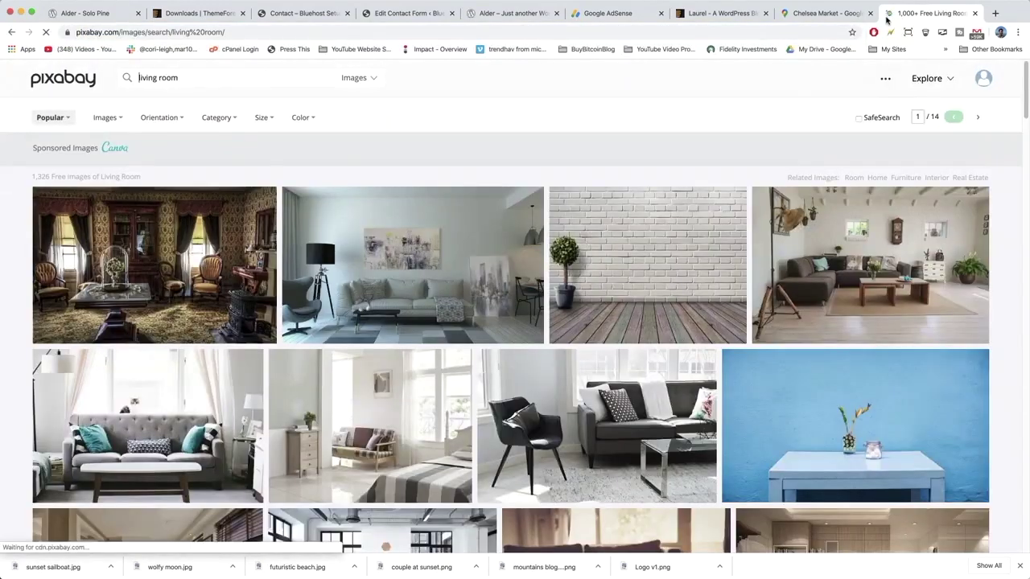
type("work space")
key("Return")
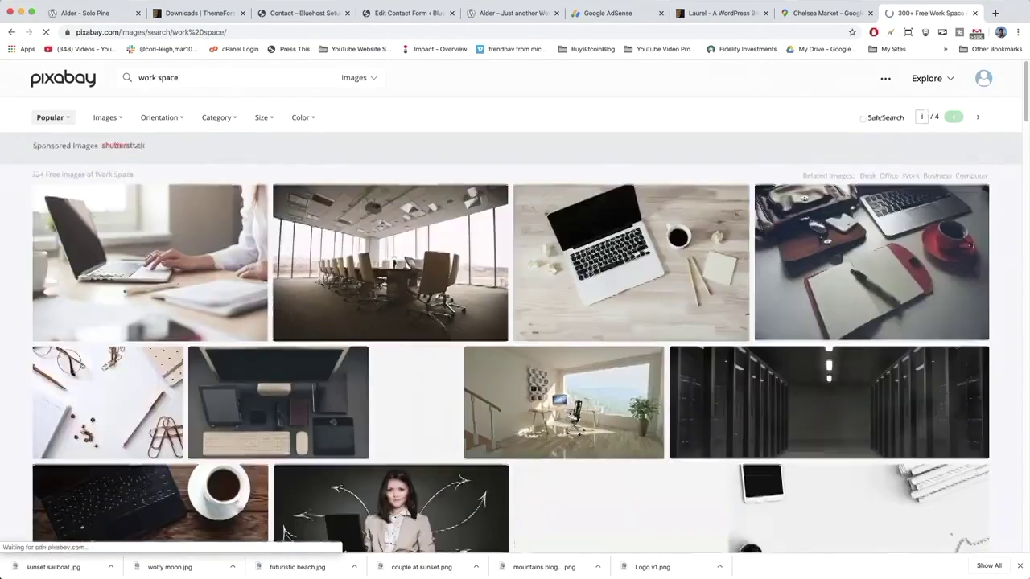
Step: Browse the work space results and open the woman-at-laptop photo
scroll(482, 275, "down", 8)
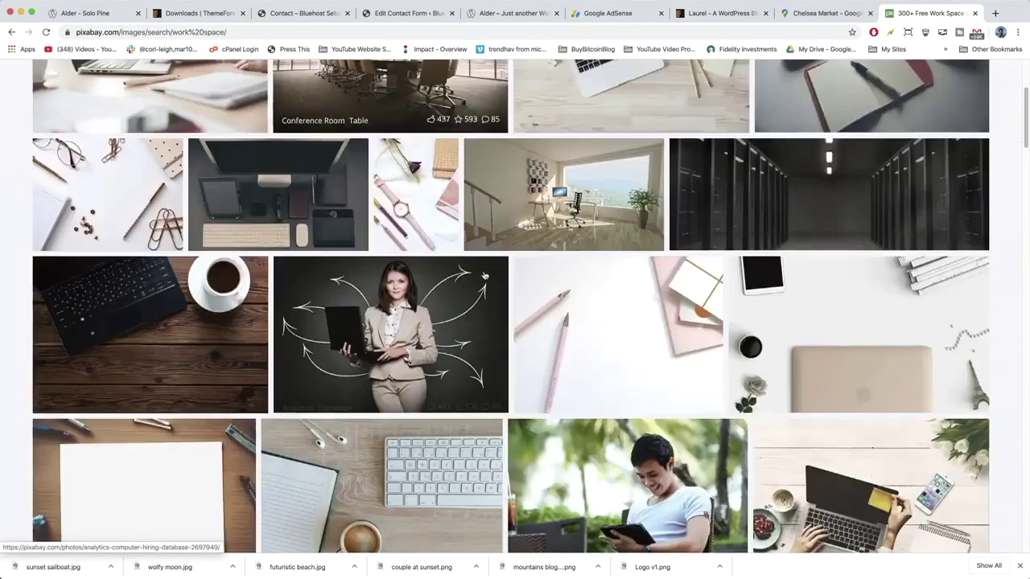
scroll(482, 275, "down", 5)
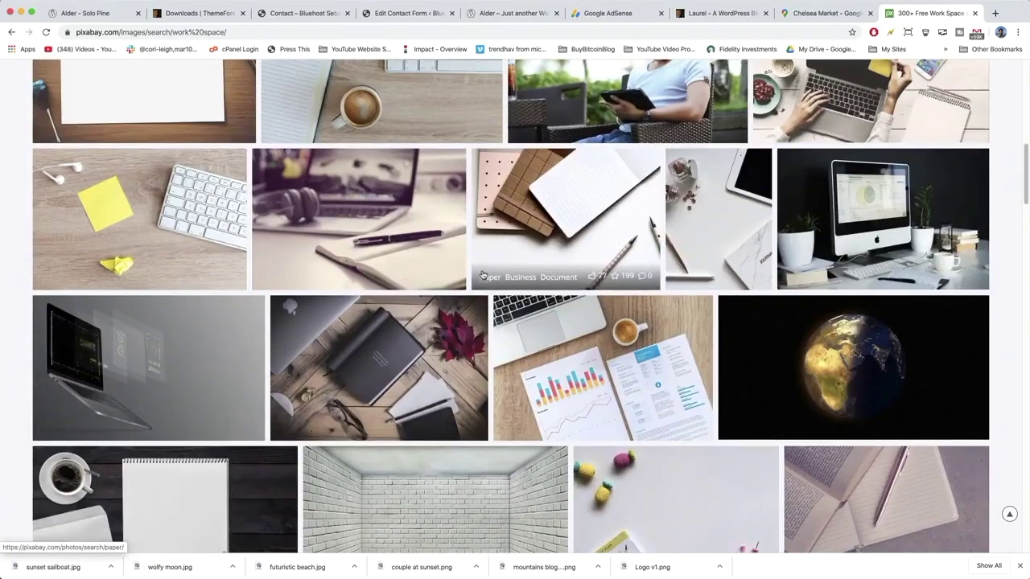
scroll(483, 274, "down", 2)
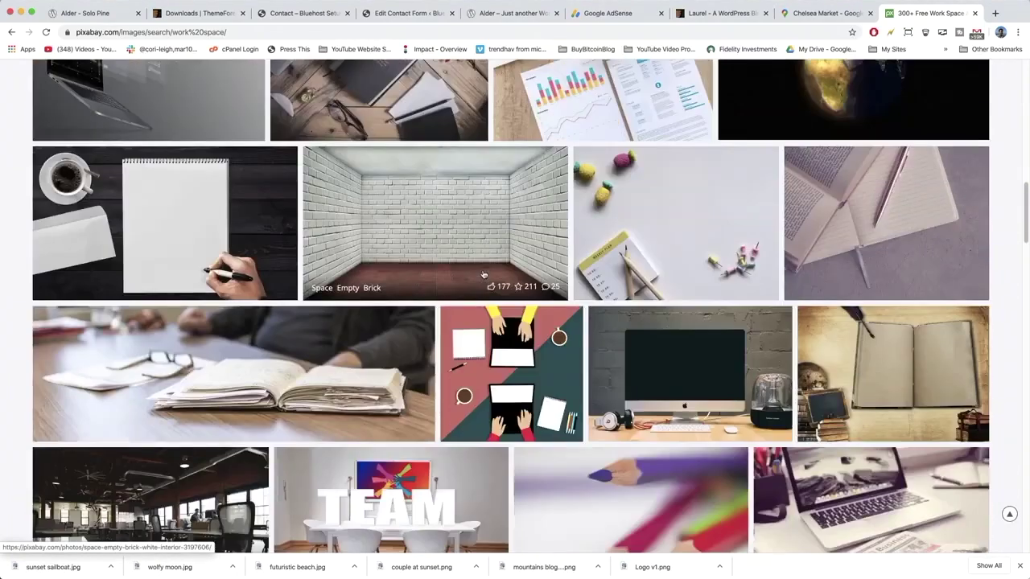
scroll(507, 278, "down", 7)
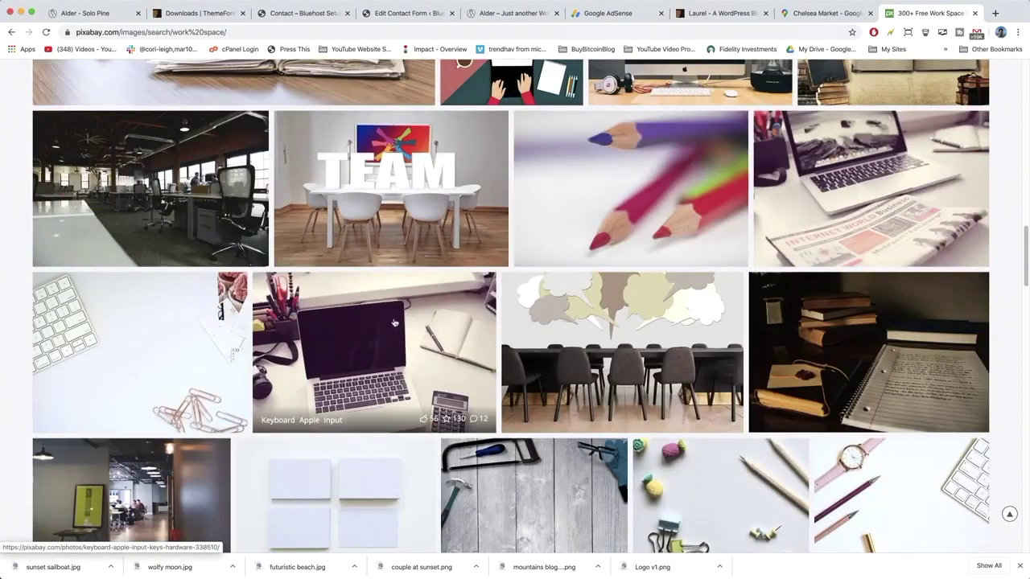
scroll(398, 320, "down", 2)
scroll(399, 321, "down", 5)
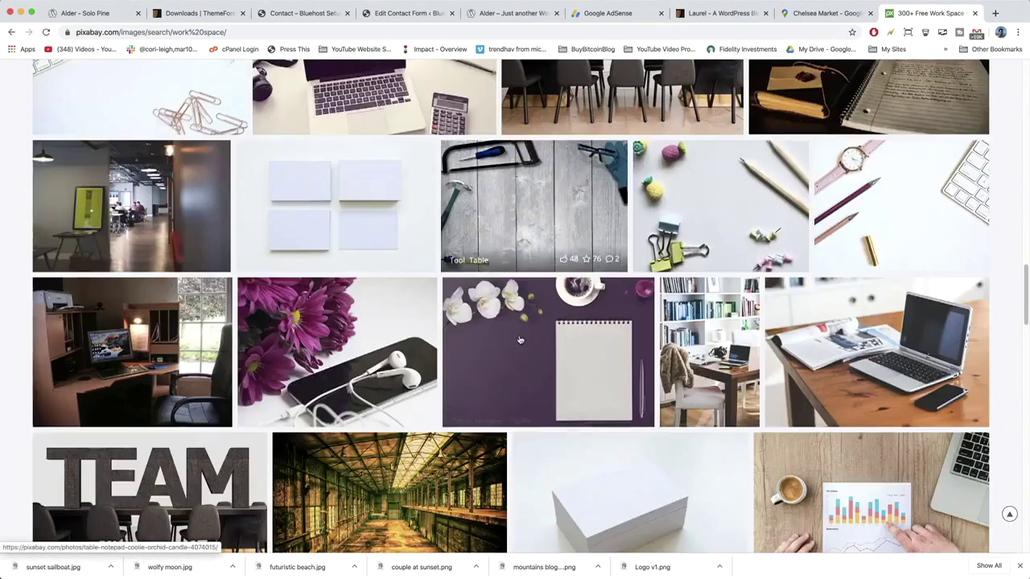
scroll(236, 223, "up", 20)
left_click(236, 222)
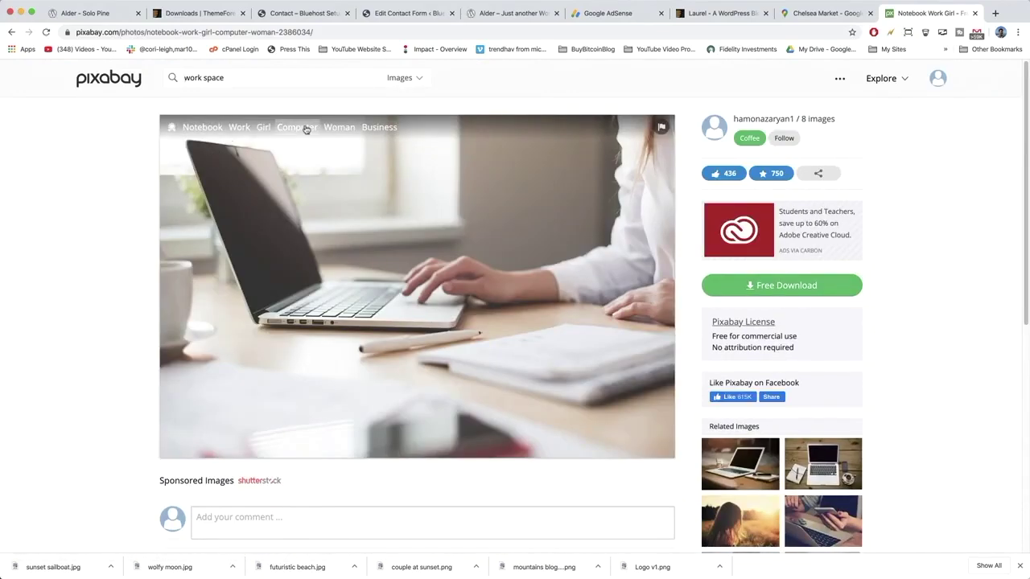
Step: Switch to Pixabay's Computer photos and open the startup people photo
left_click(294, 129)
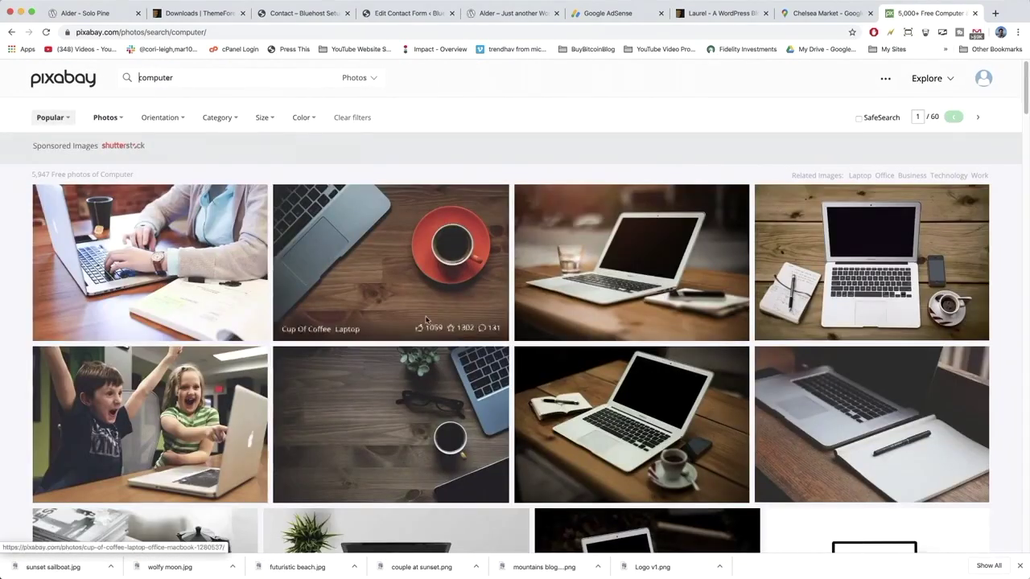
scroll(672, 348, "down", 5)
scroll(672, 348, "down", 10)
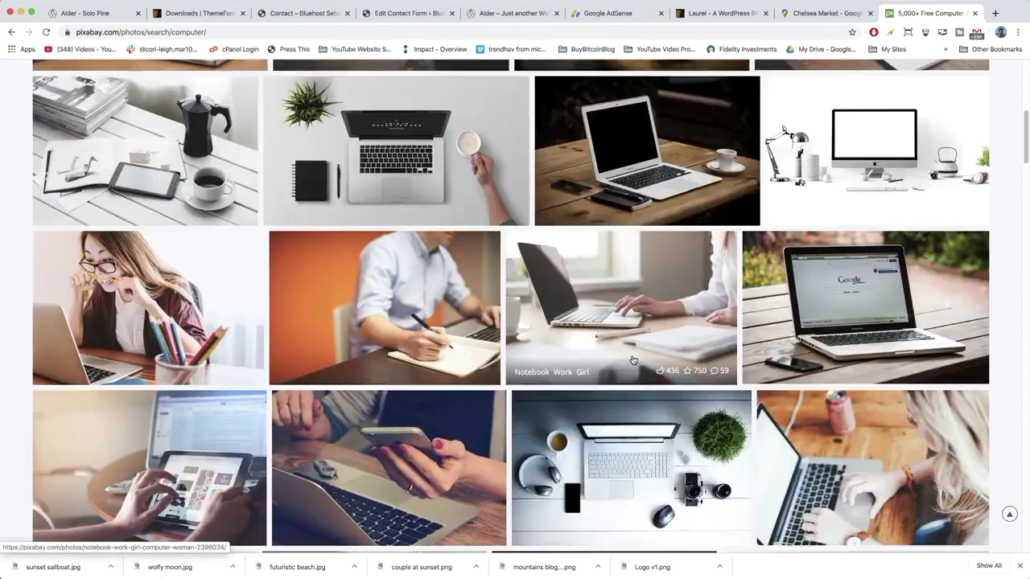
scroll(657, 364, "down", 10)
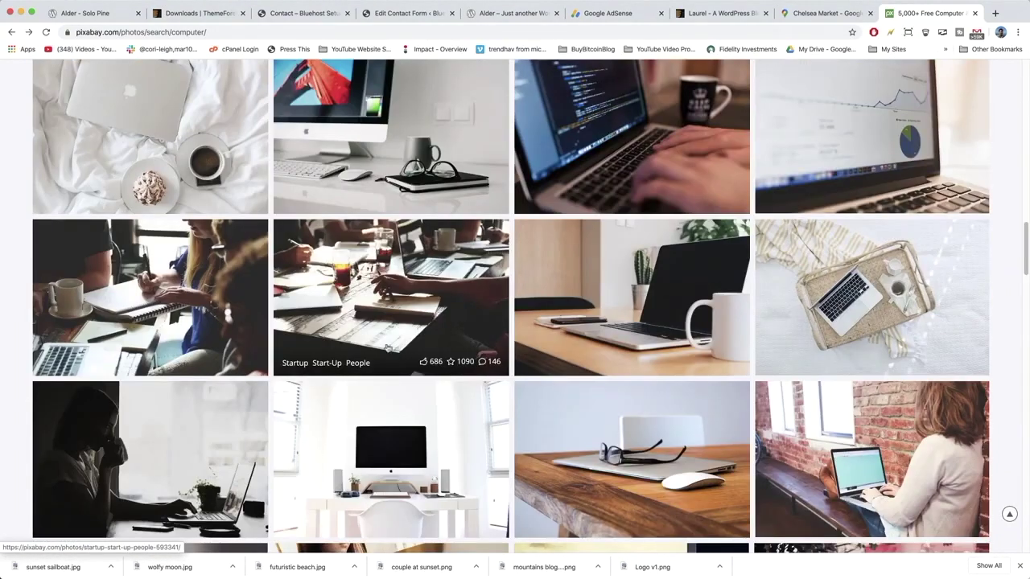
scroll(410, 302, "down", 3)
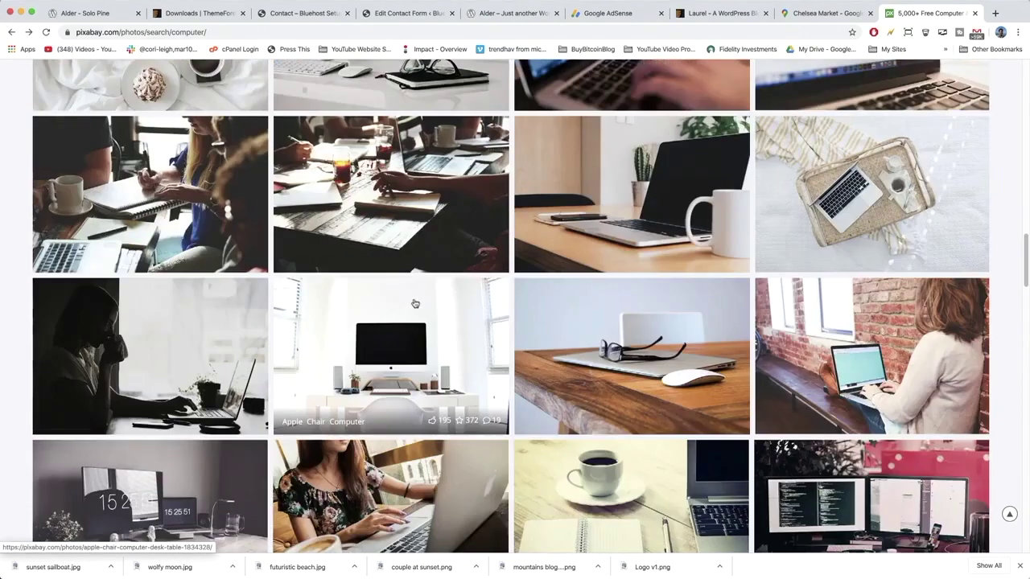
scroll(427, 307, "down", 1)
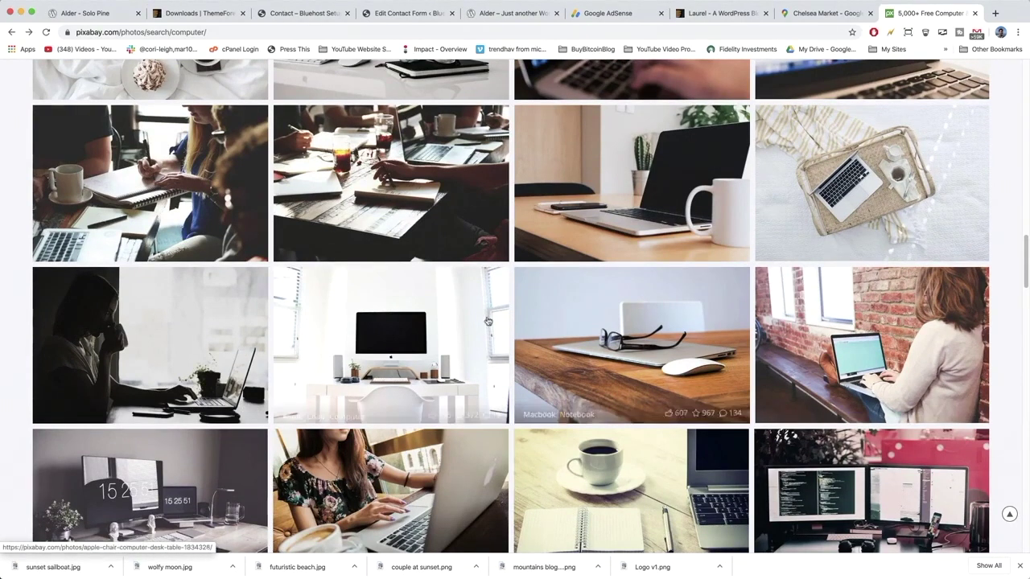
left_click(389, 198)
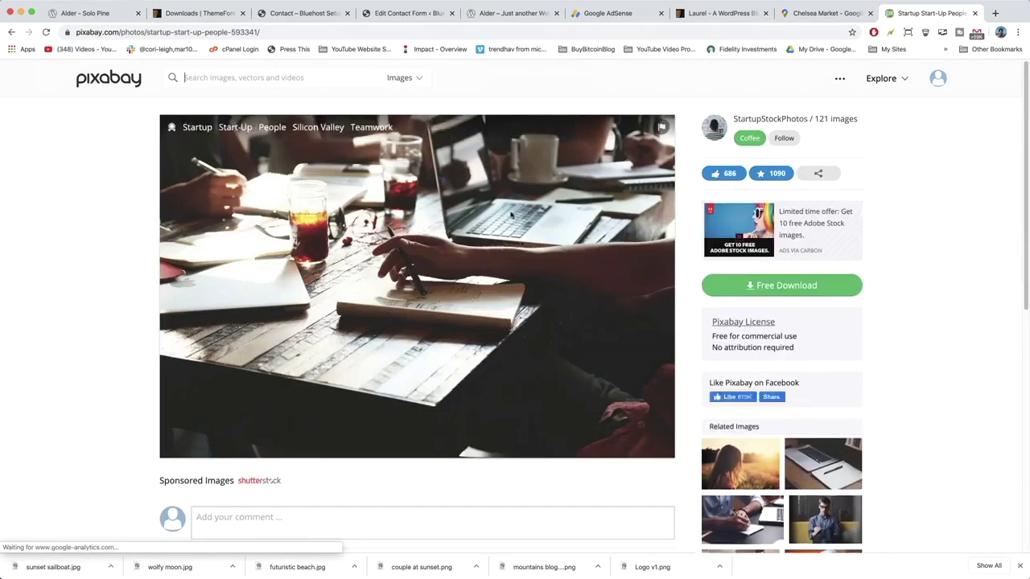
Step: Download the photo at 1920×1280 as 'working blogger' and return to the WordPress tab
left_click(767, 288)
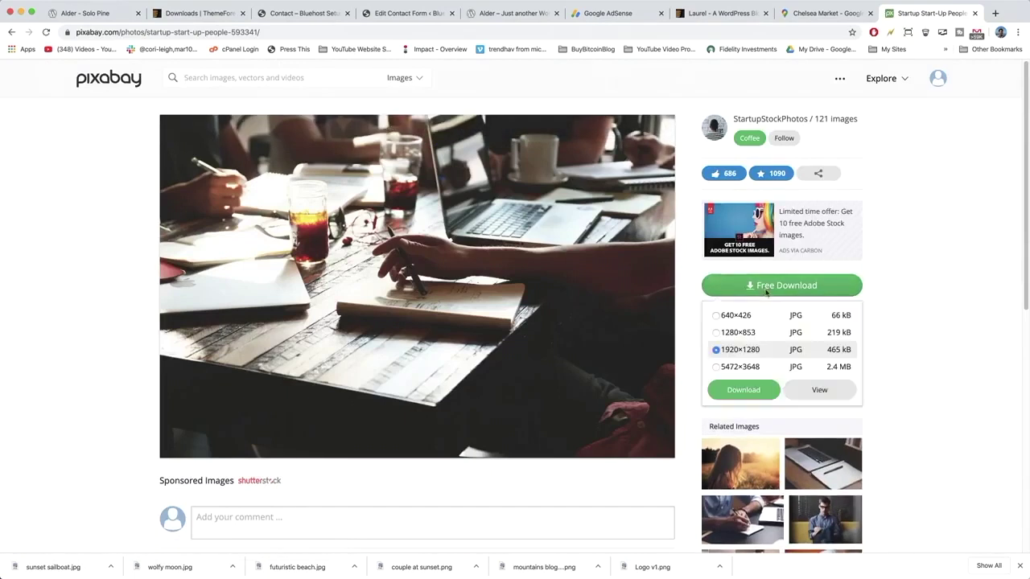
left_click(759, 396)
type("working blogger")
key("Return")
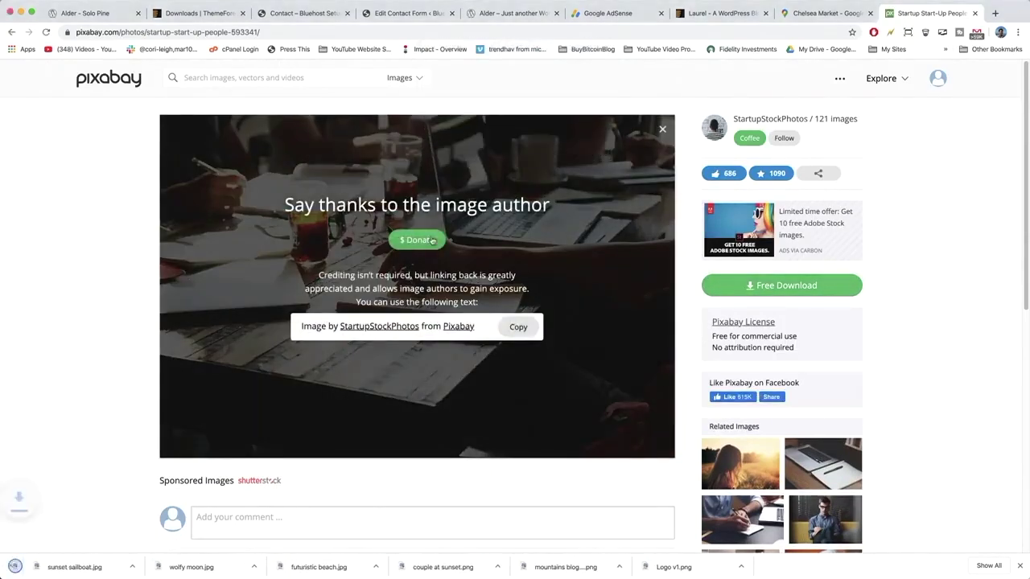
left_click(394, 14)
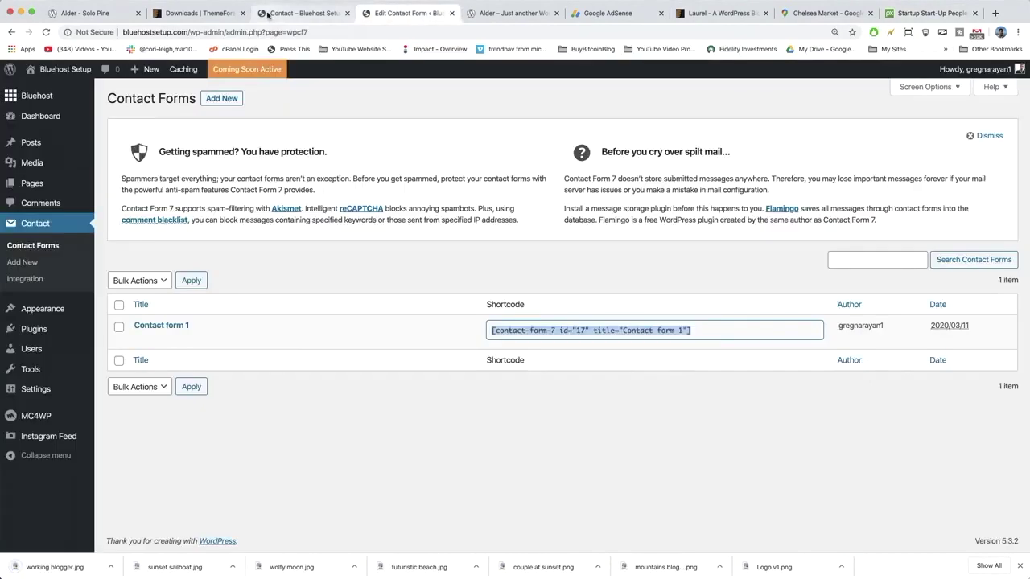
Step: Edit the Contact page from the live site and open its Set featured image dialog
left_click(304, 15)
left_click(258, 68)
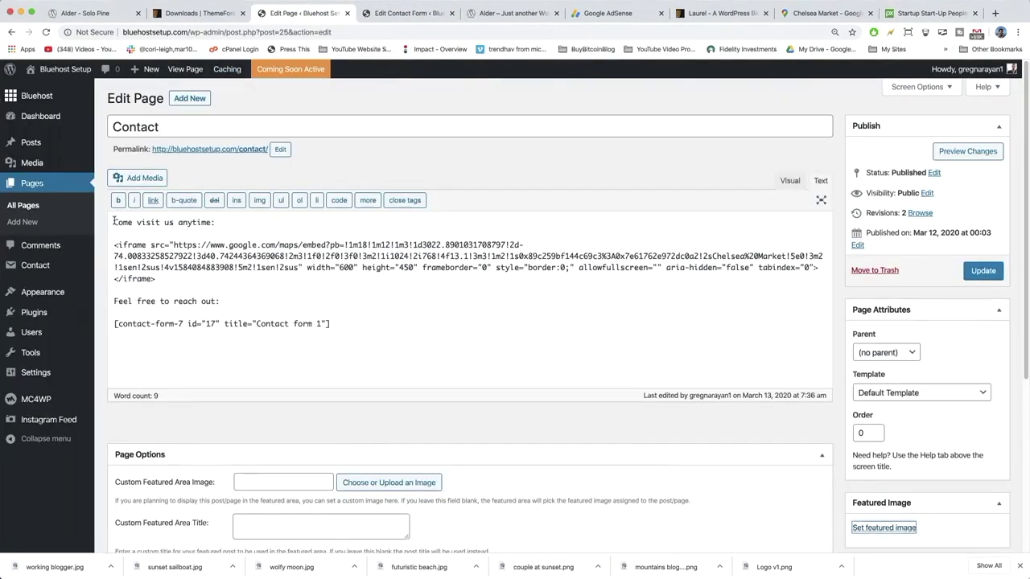
left_click_drag(395, 339, 105, 224)
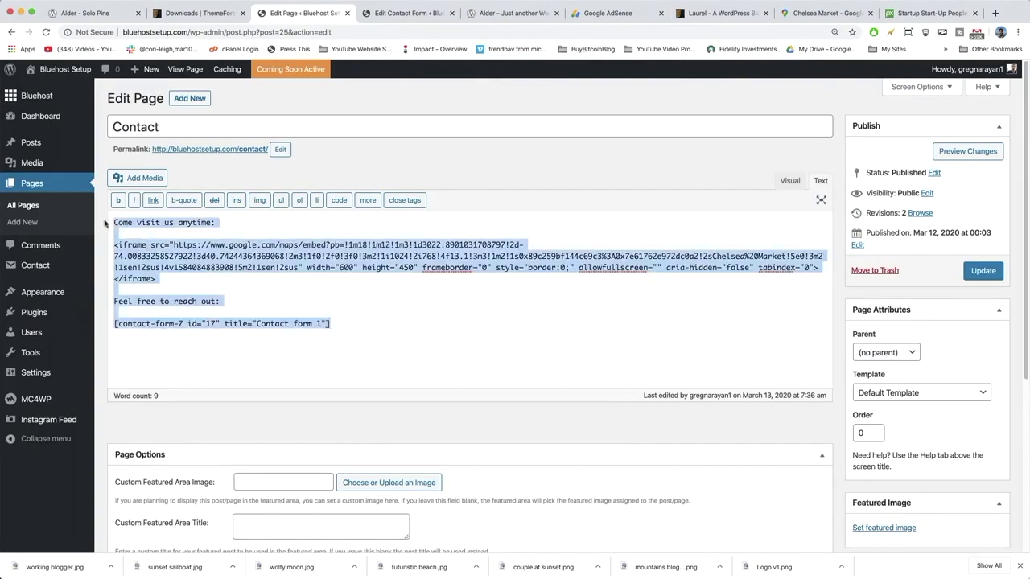
left_click(359, 347)
left_click(882, 529)
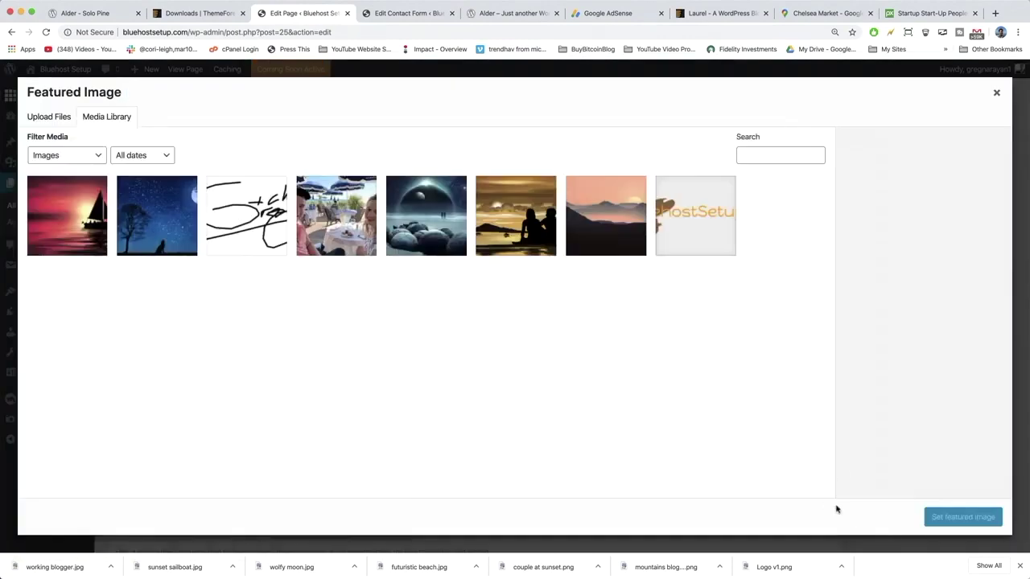
Step: Upload working blogger.jpg as the Contact page's featured image, update the page and view it
left_click(50, 118)
left_click(514, 307)
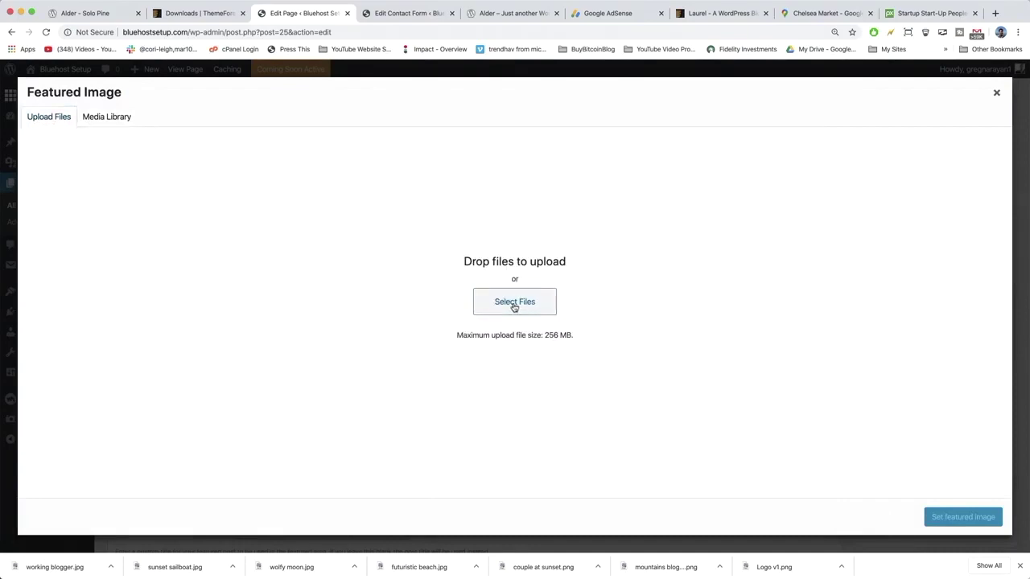
double_click(290, 82)
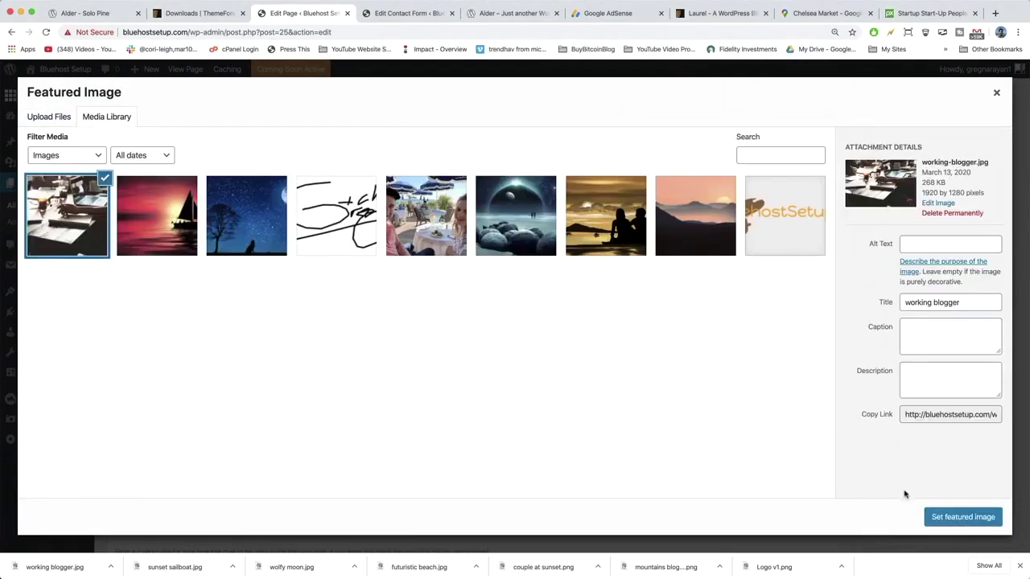
left_click(953, 516)
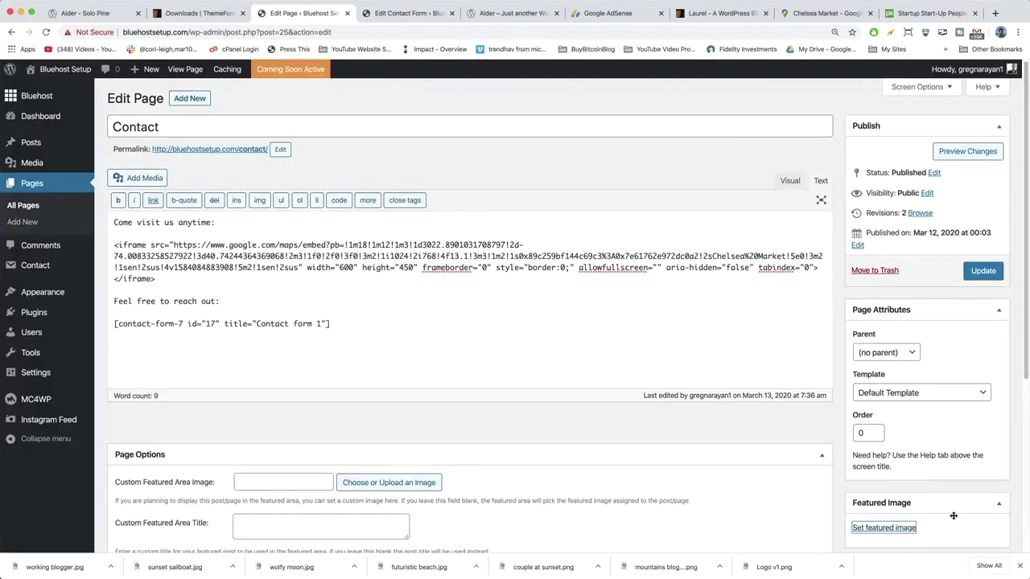
left_click(984, 274)
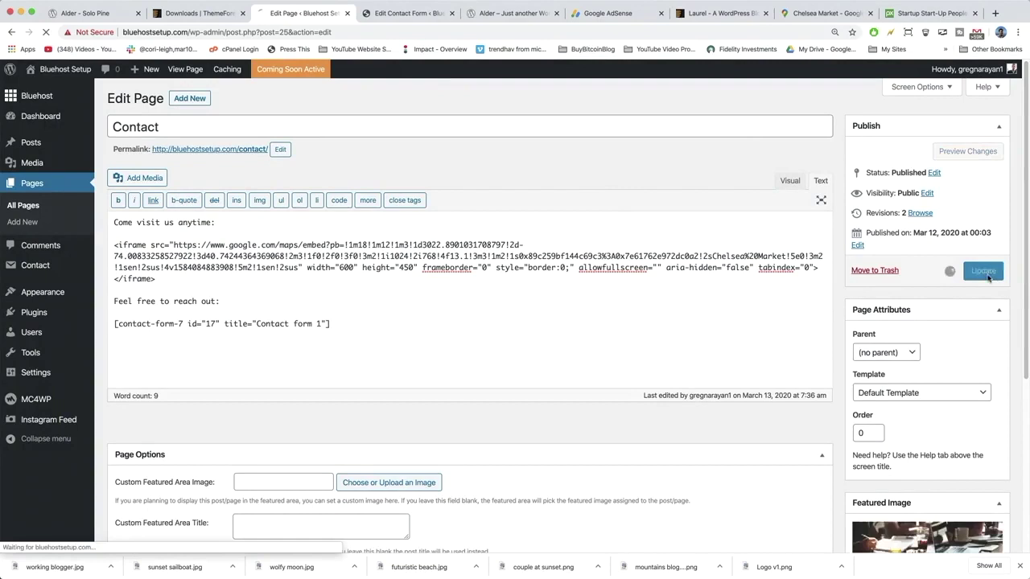
left_click(187, 70)
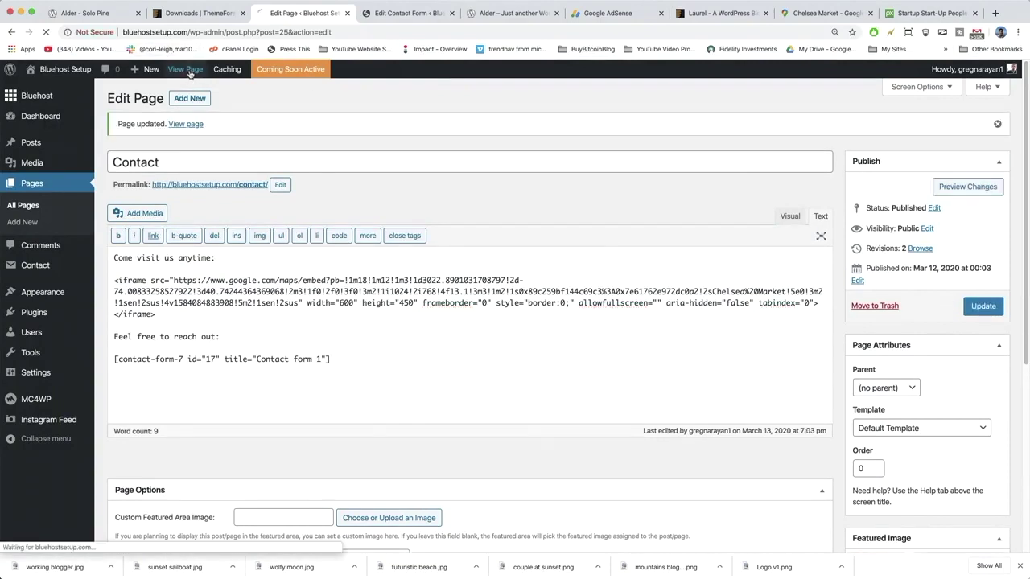